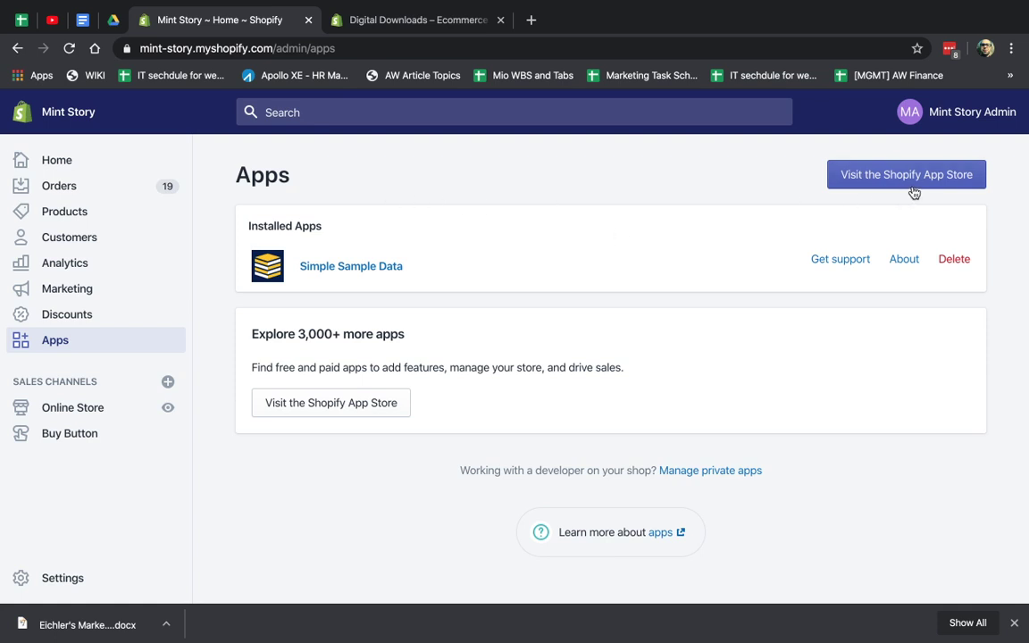
Step: Add the free Digital Downloads app from the Shopify App Store and authorize its installation on the store
{"action": "left_click", "coordinate": [419, 19]}
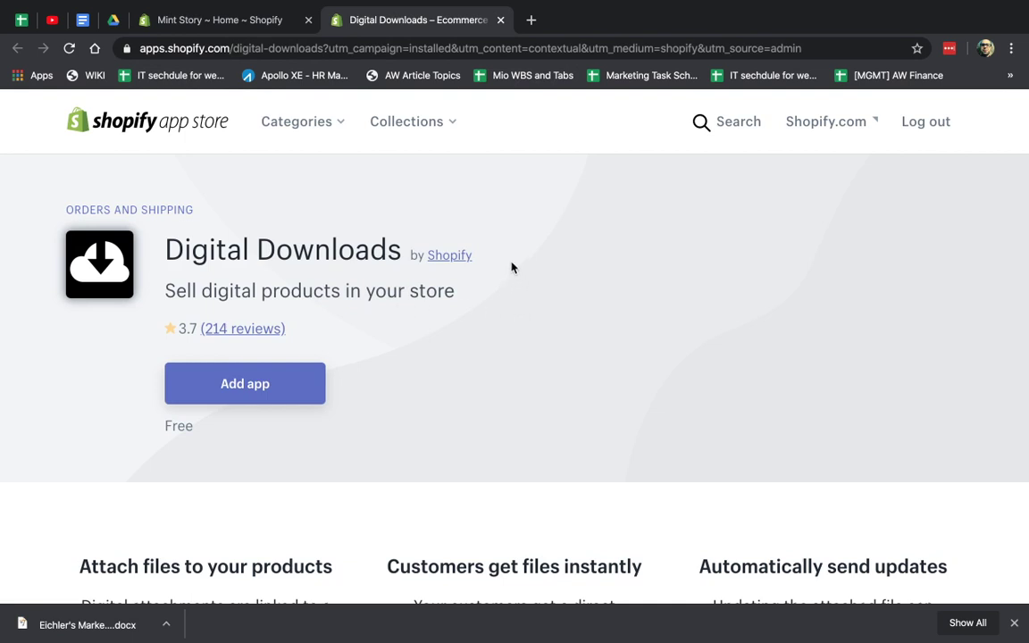
{"action": "left_click_drag", "start_coordinate": [510, 267], "coordinate": [410, 253]}
{"action": "left_click", "coordinate": [407, 257]}
{"action": "scroll", "coordinate": [525, 393], "scroll_direction": "down", "scroll_amount": 2}
{"action": "scroll", "coordinate": [525, 392], "scroll_direction": "up", "scroll_amount": 1}
{"action": "left_click", "coordinate": [267, 309]}
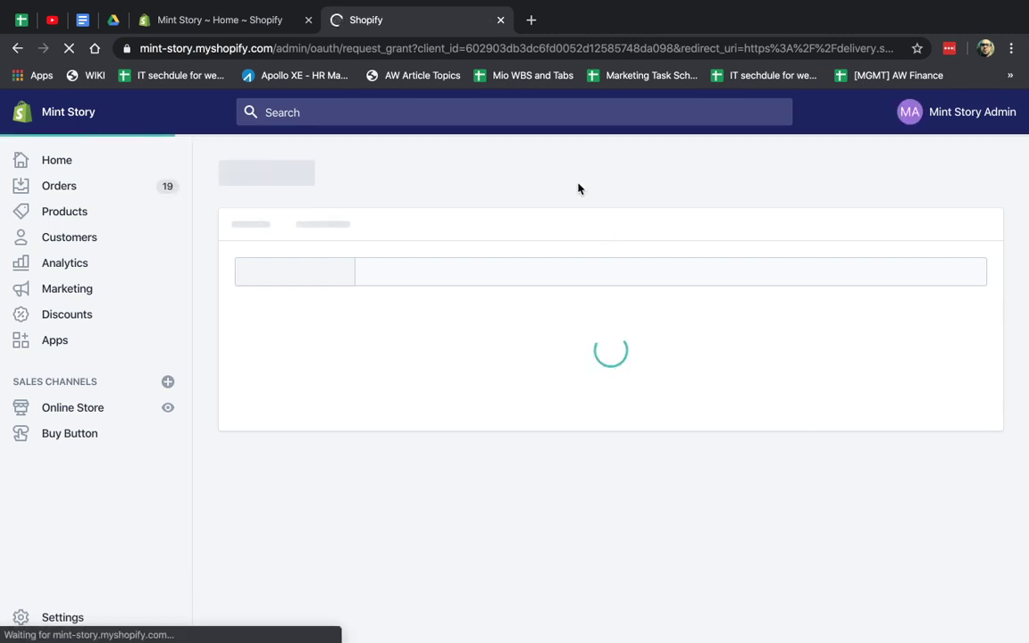
{"action": "scroll", "coordinate": [760, 451], "scroll_direction": "down", "scroll_amount": 3}
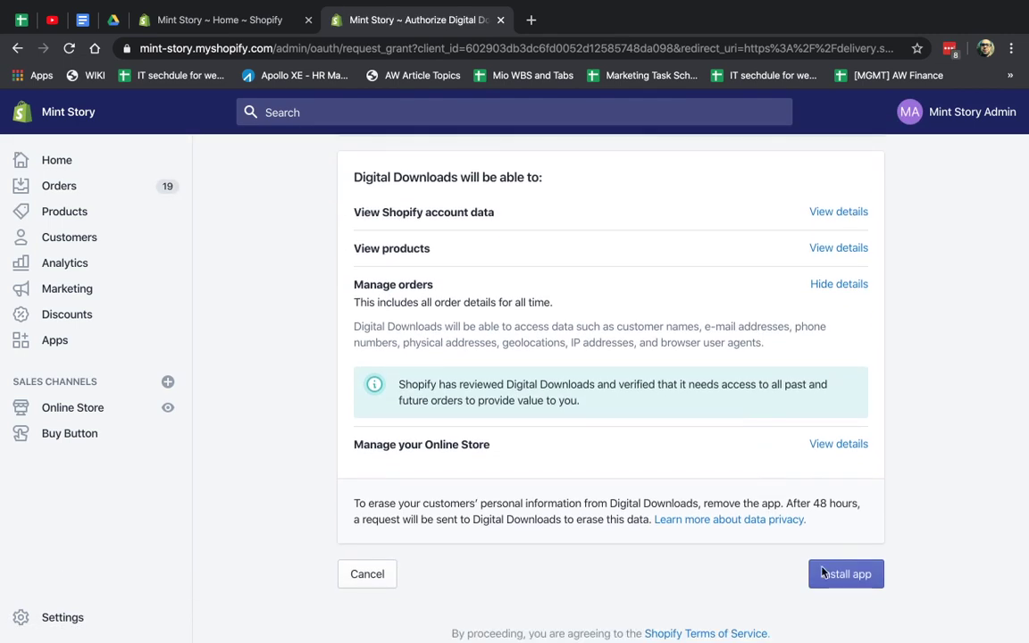
{"action": "left_click", "coordinate": [856, 579]}
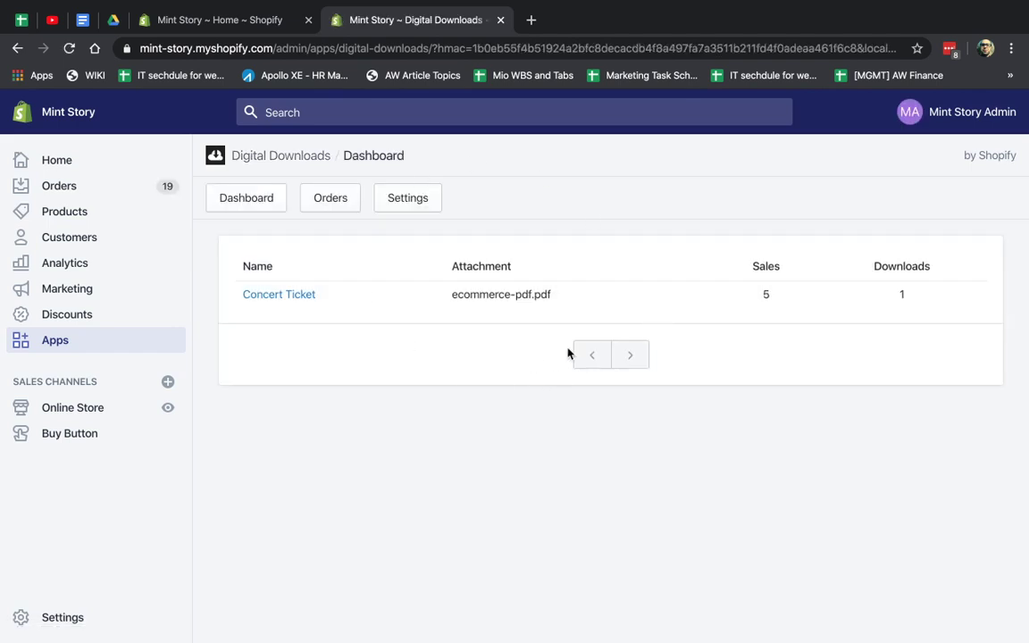
Step: Open the Downloads ready email template in the Digital Downloads settings and examine its subject, customer name and attachment placeholders
{"action": "left_click", "coordinate": [408, 199]}
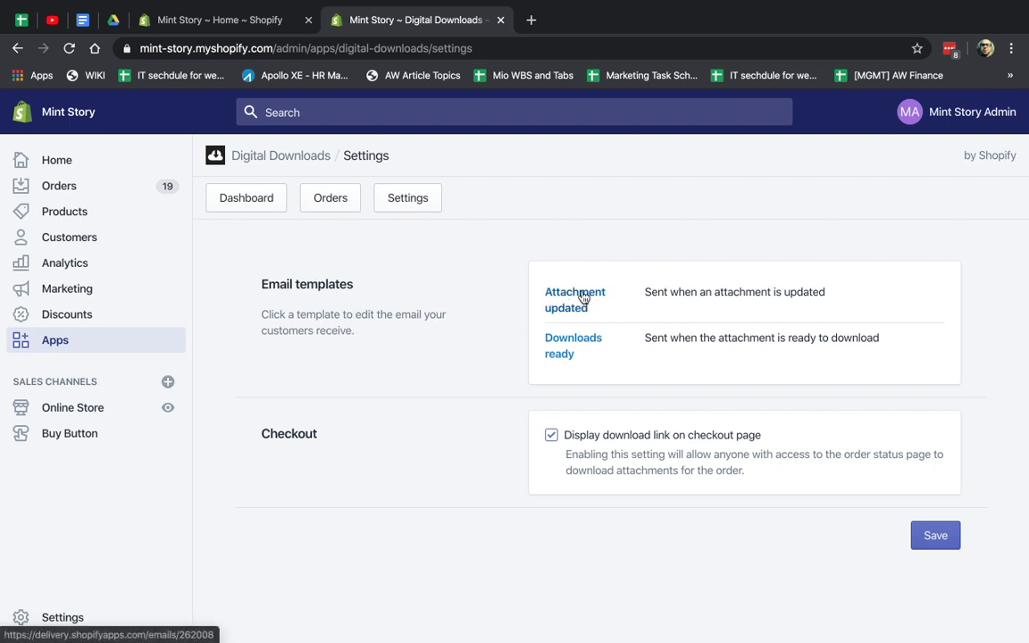
{"action": "left_click", "coordinate": [563, 353]}
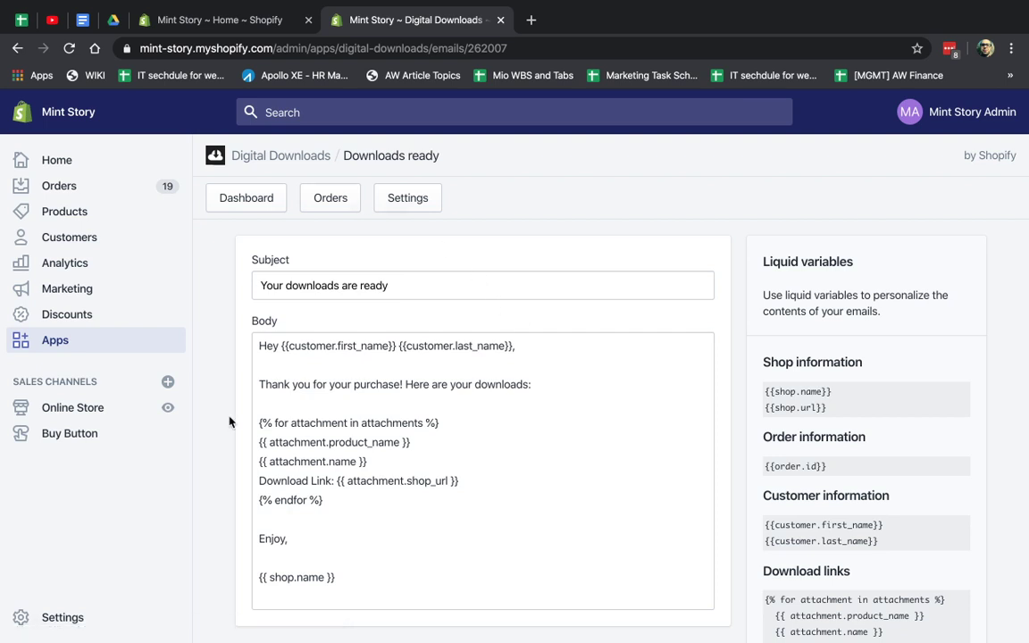
{"action": "left_click", "coordinate": [405, 280]}
{"action": "triple_click", "coordinate": [405, 281]}
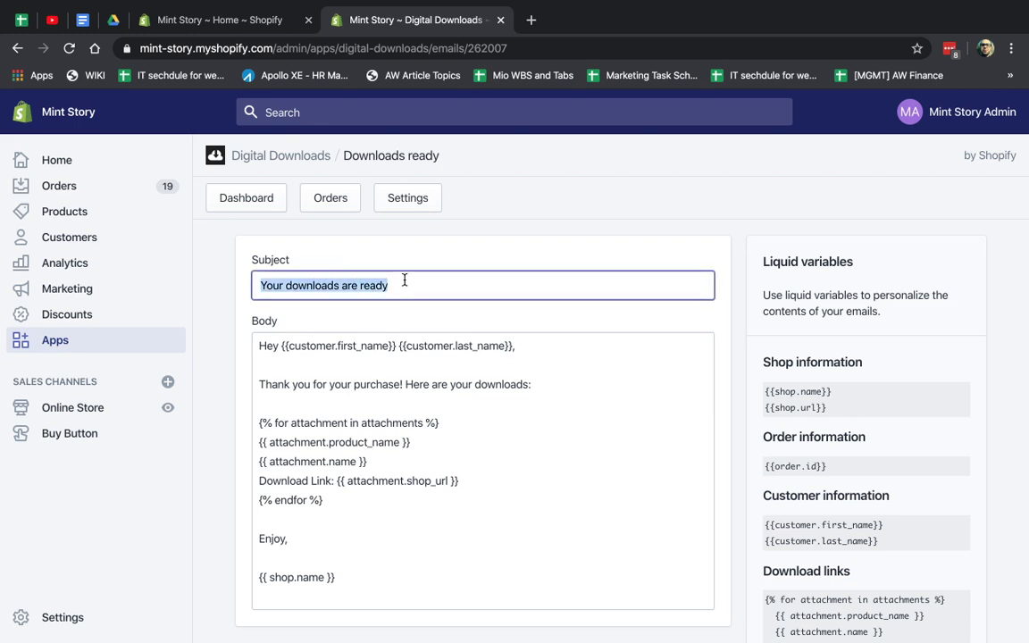
{"action": "left_click_drag", "start_coordinate": [349, 384], "coordinate": [450, 477]}
{"action": "left_click", "coordinate": [450, 476]}
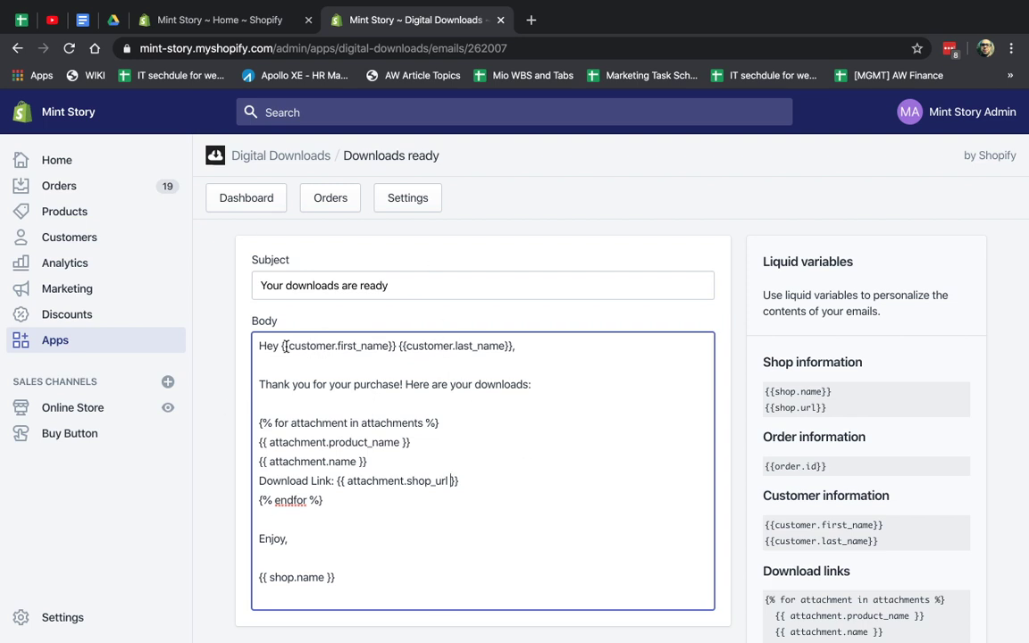
{"action": "left_click_drag", "start_coordinate": [281, 346], "coordinate": [396, 346]}
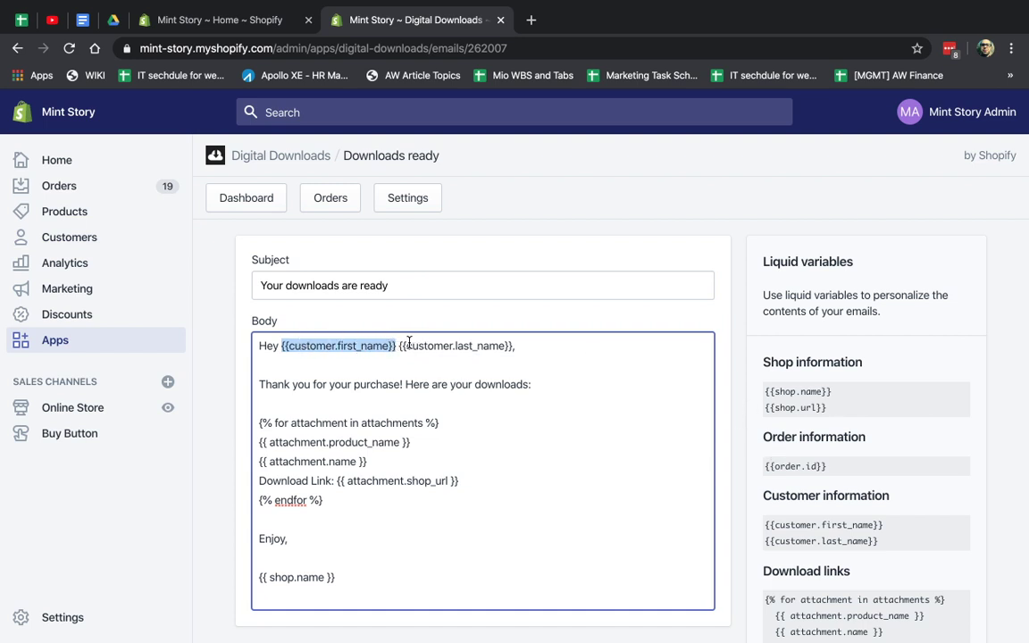
{"action": "left_click_drag", "start_coordinate": [399, 346], "coordinate": [515, 346]}
{"action": "left_click", "coordinate": [384, 423]}
{"action": "left_click", "coordinate": [429, 451]}
{"action": "left_click_drag", "start_coordinate": [429, 451], "coordinate": [305, 442]}
{"action": "left_click", "coordinate": [552, 460]}
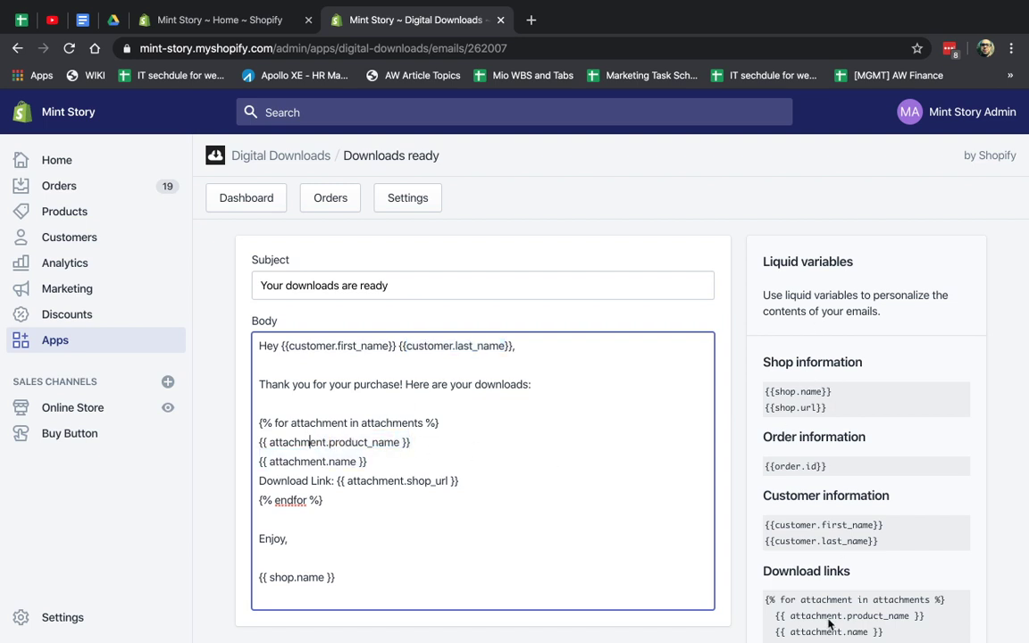
Step: Review the liquid variables available for the Downloads ready email and open the Attachment updated template for comparison
{"action": "scroll", "coordinate": [833, 409], "scroll_direction": "down", "scroll_amount": 1}
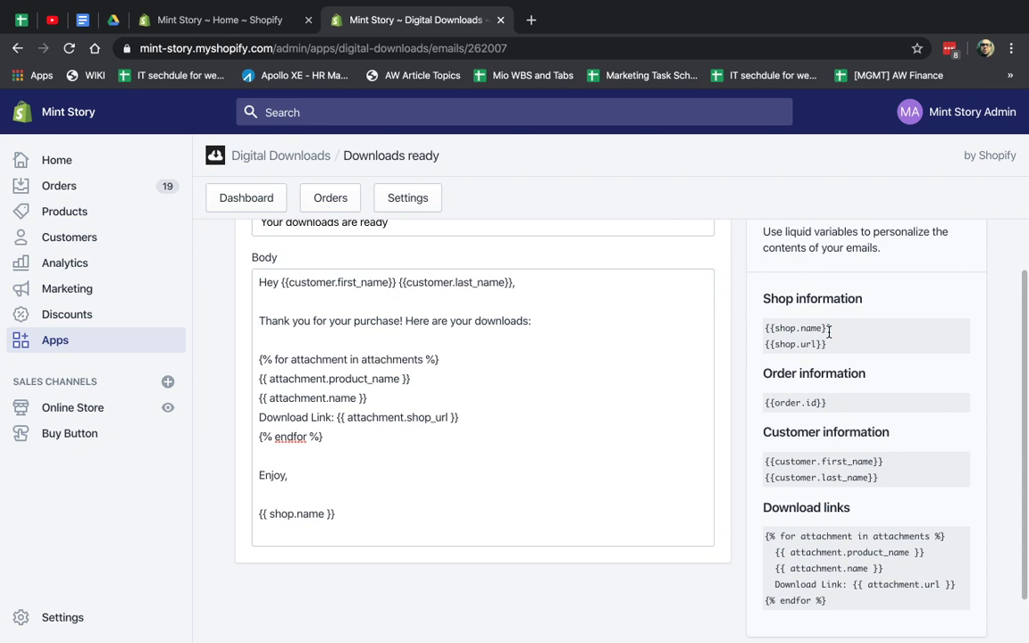
{"action": "triple_click", "coordinate": [829, 329]}
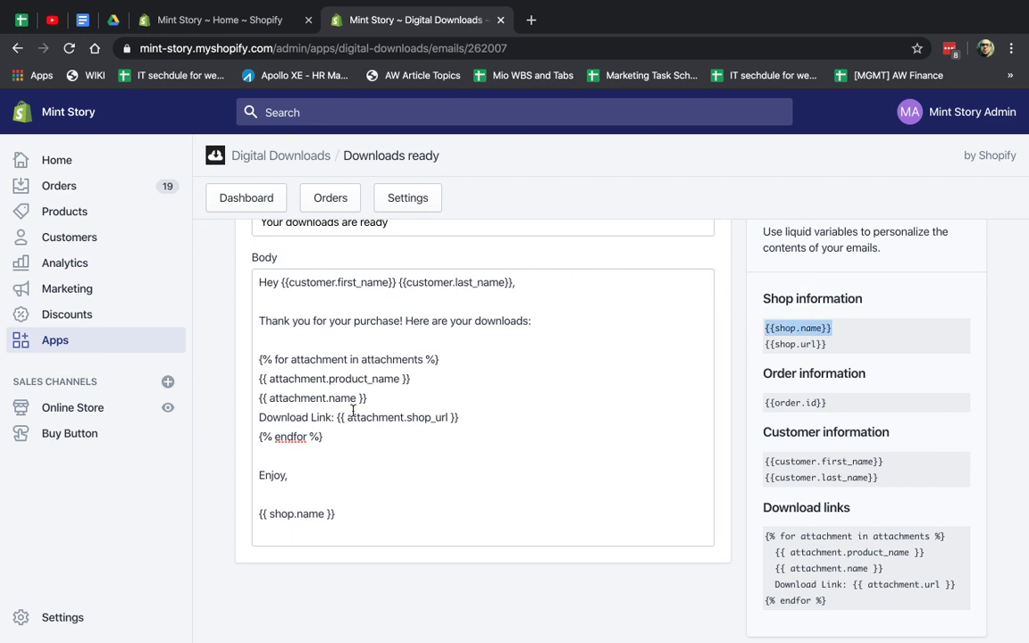
{"action": "left_click", "coordinate": [850, 462]}
{"action": "scroll", "coordinate": [851, 462], "scroll_direction": "up", "scroll_amount": 1}
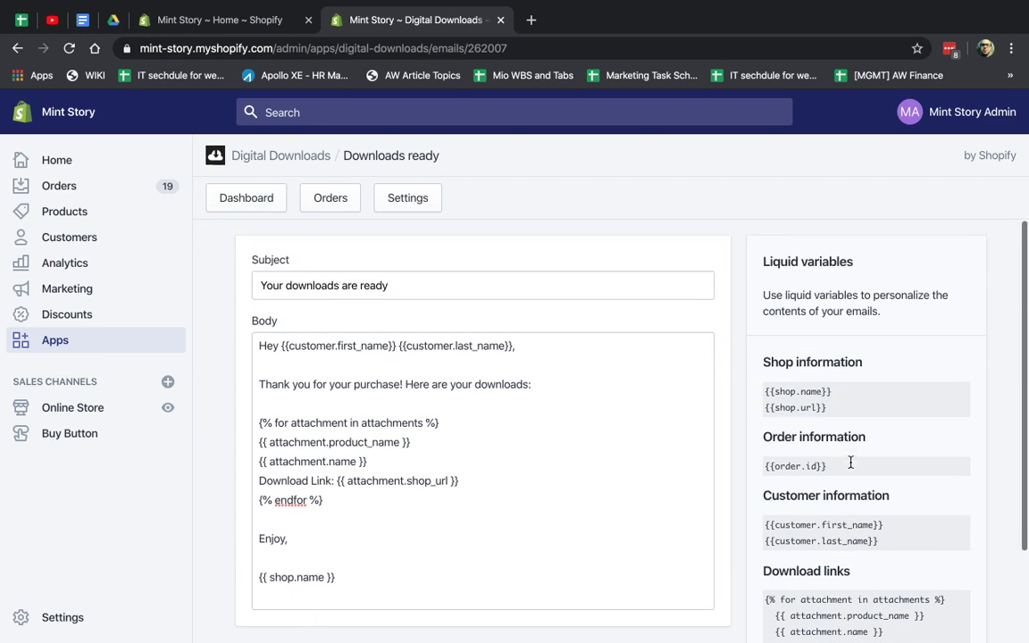
{"action": "scroll", "coordinate": [850, 460], "scroll_direction": "down", "scroll_amount": 2}
{"action": "left_click", "coordinate": [423, 200]}
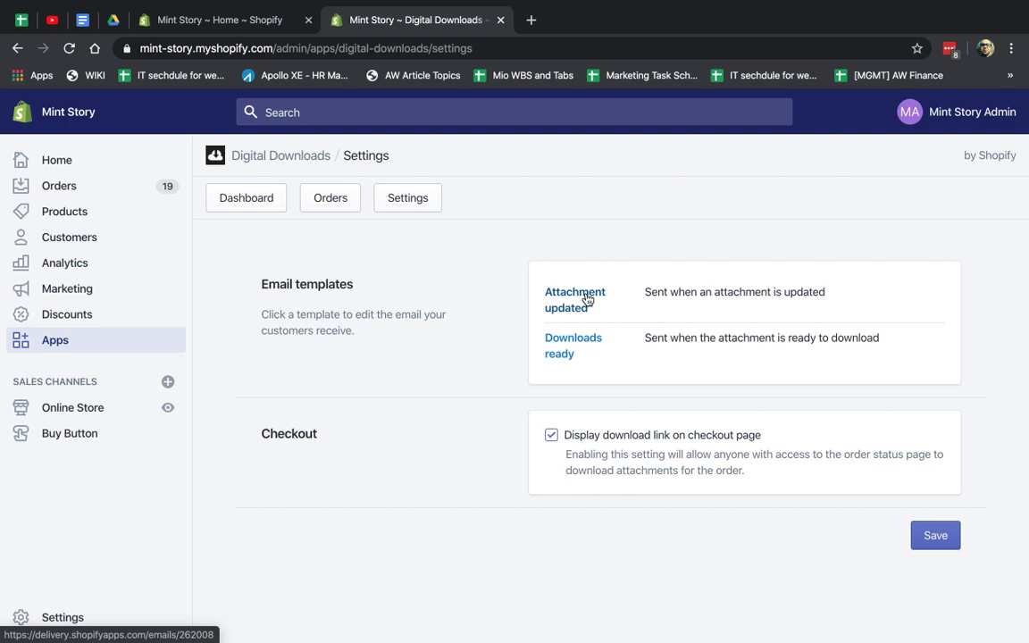
{"action": "left_click", "coordinate": [587, 300]}
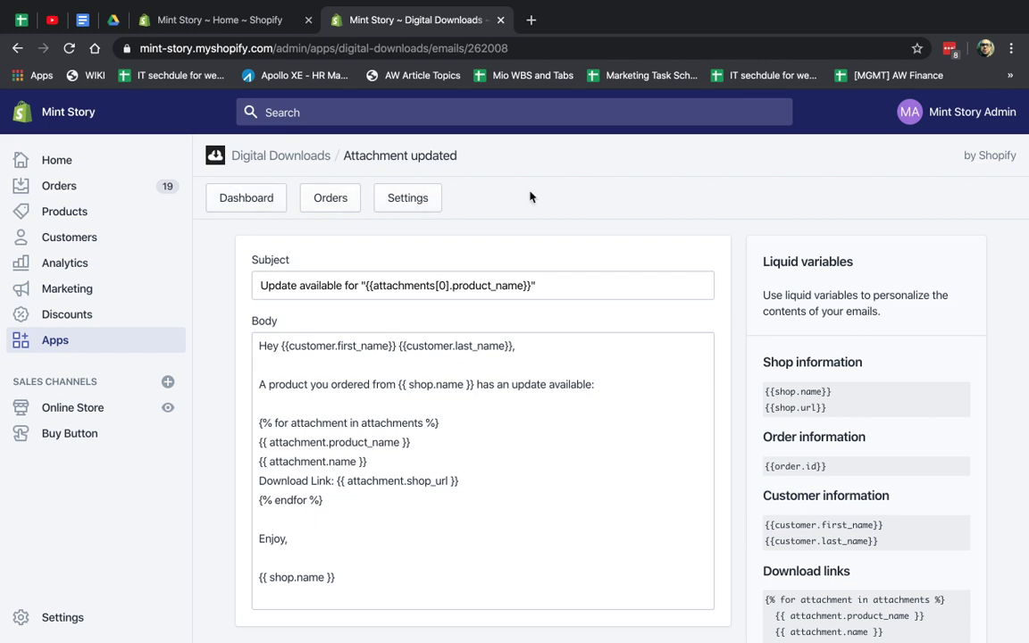
Step: Start a new product titled "Morning MP3" with the description "this is my morning singing"
{"action": "left_click", "coordinate": [108, 216]}
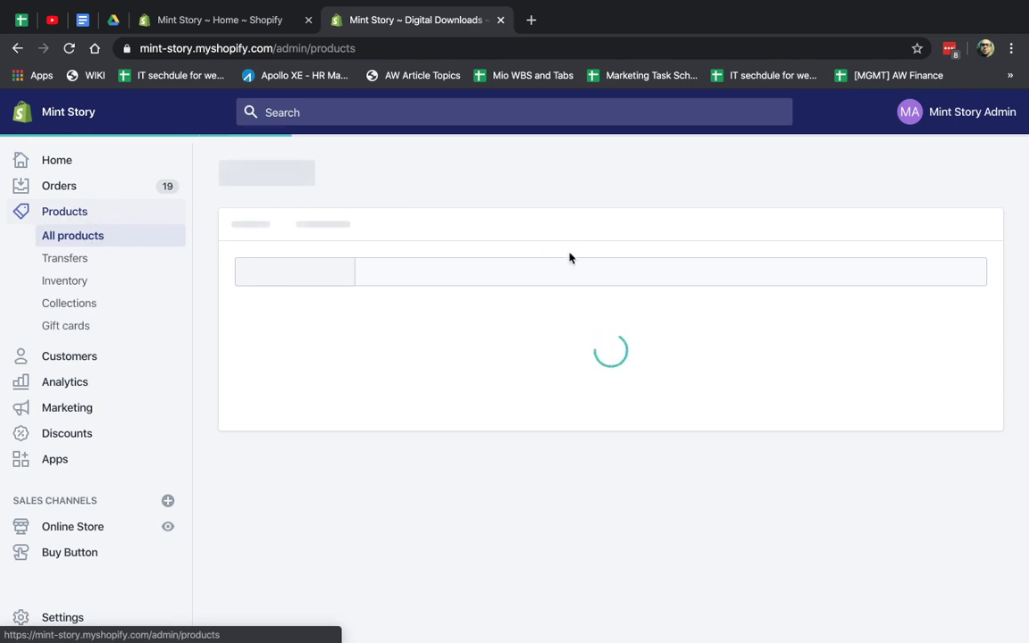
{"action": "left_click", "coordinate": [954, 191]}
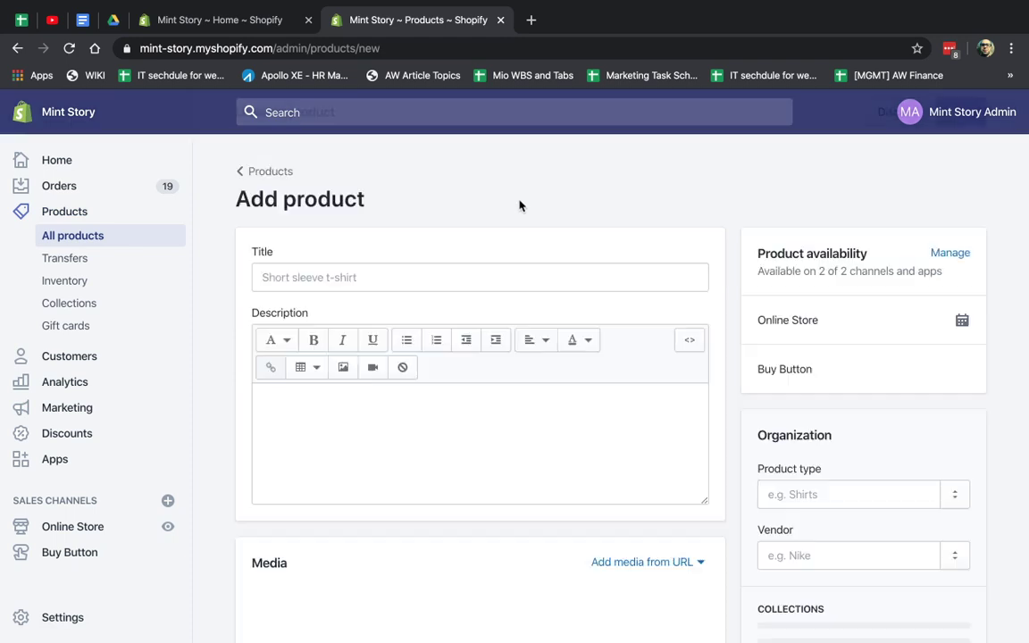
{"action": "left_click", "coordinate": [417, 278]}
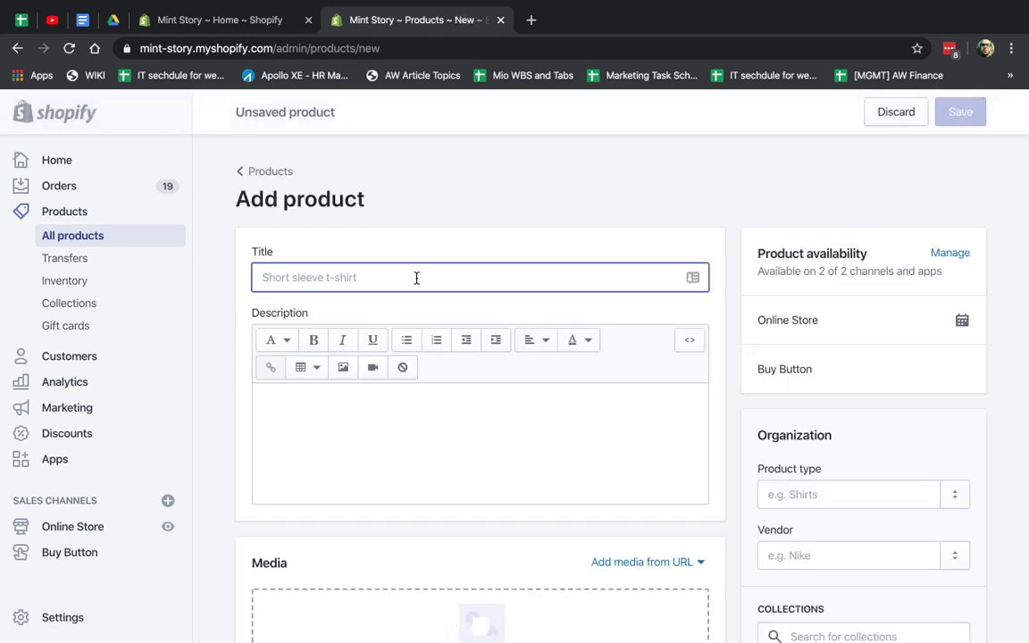
{"action": "type", "text": "Morning MP3"}
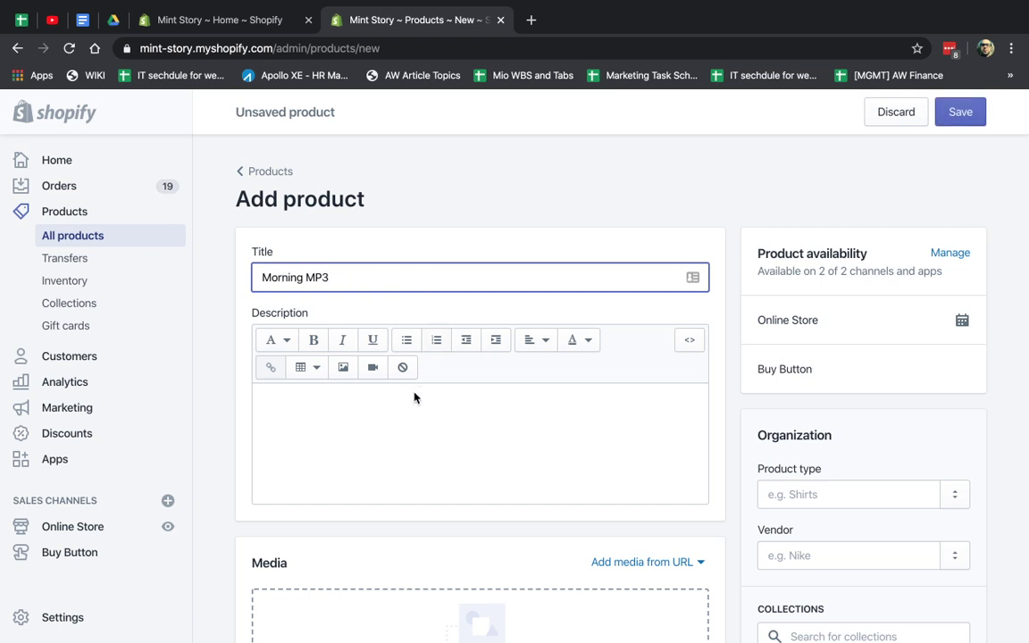
{"action": "left_click", "coordinate": [413, 397]}
{"action": "type", "text": "this is"}
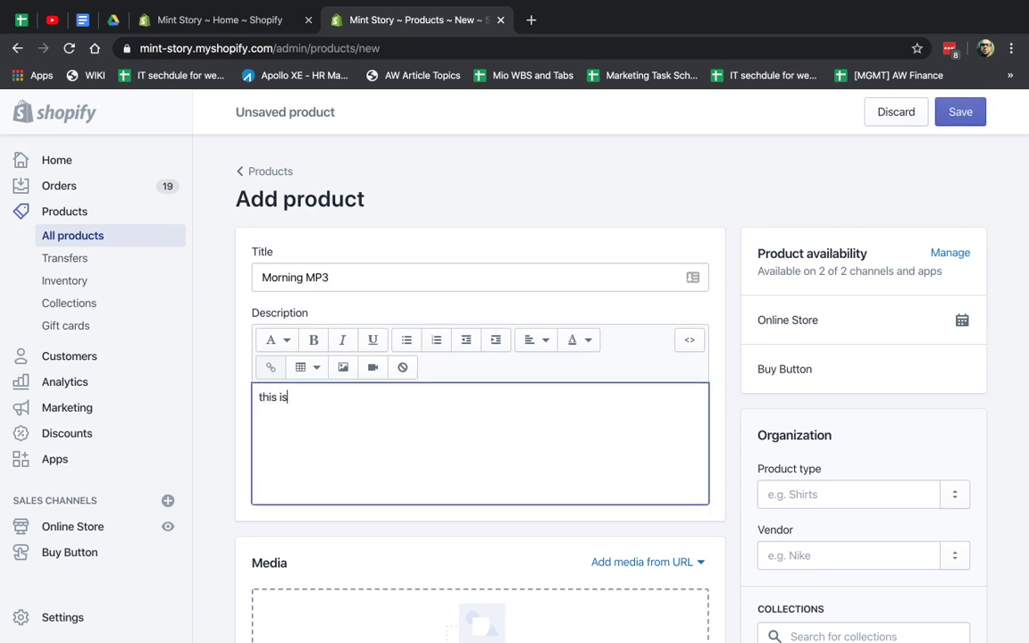
{"action": "type", "text": " my morning singing"}
Step: Set the new product's price to $2.99
{"action": "scroll", "coordinate": [512, 463], "scroll_direction": "down", "scroll_amount": 5}
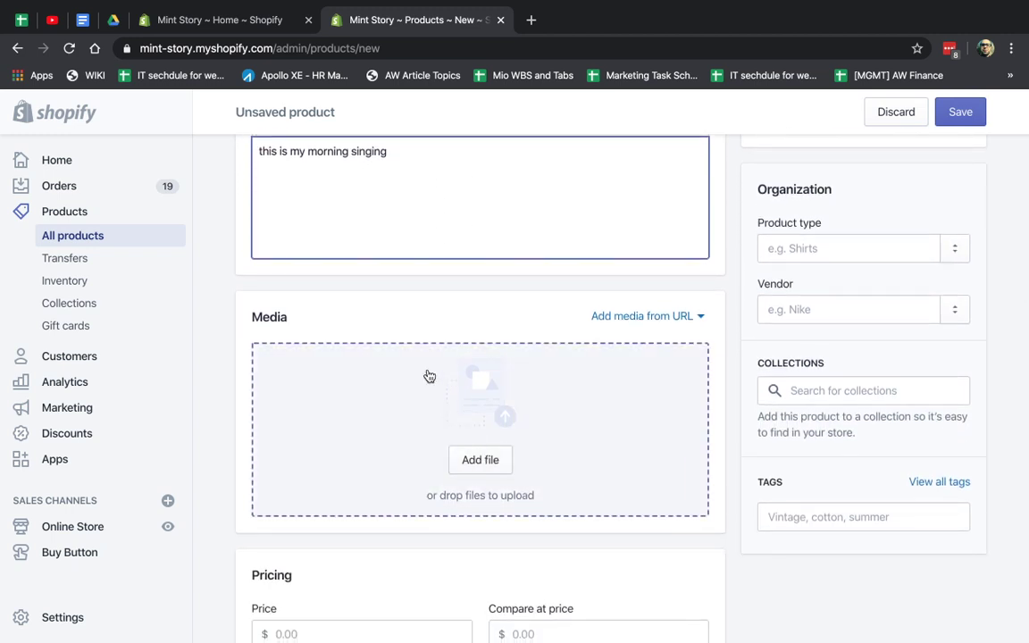
{"action": "scroll", "coordinate": [536, 447], "scroll_direction": "down", "scroll_amount": 5}
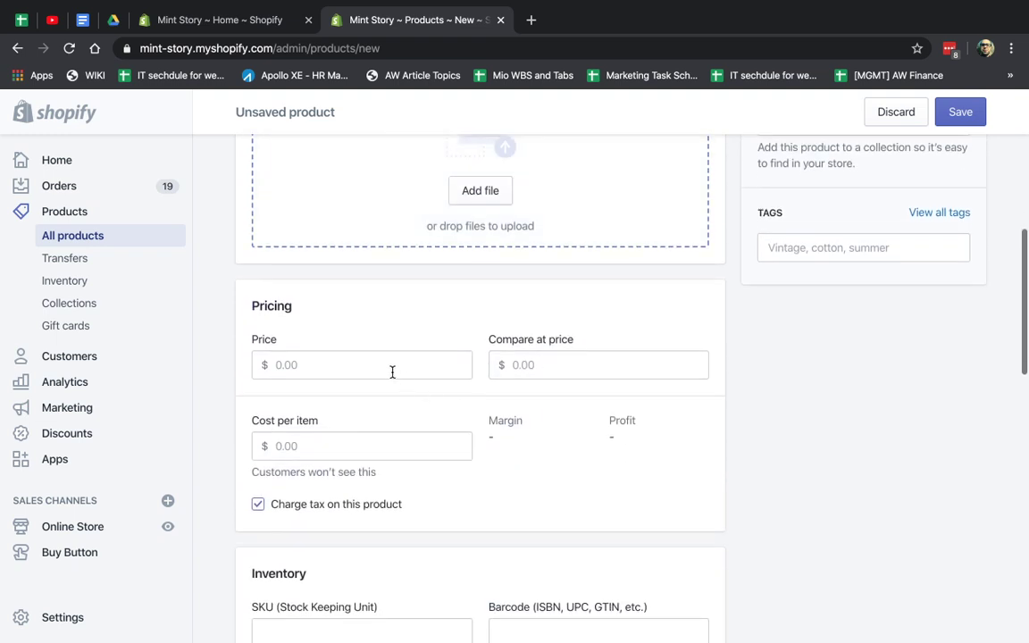
{"action": "left_click", "coordinate": [387, 367]}
{"action": "type", "text": "2.99"}
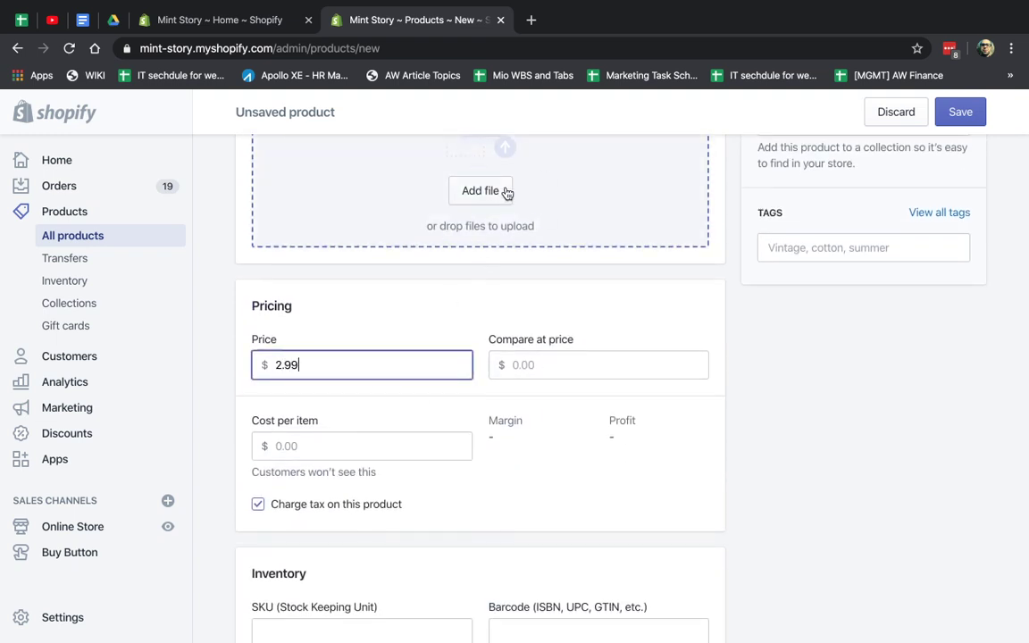
Step: Set the product's available inventory quantity to 66
{"action": "scroll", "coordinate": [544, 297], "scroll_direction": "down", "scroll_amount": 2}
{"action": "scroll", "coordinate": [544, 297], "scroll_direction": "down", "scroll_amount": 5}
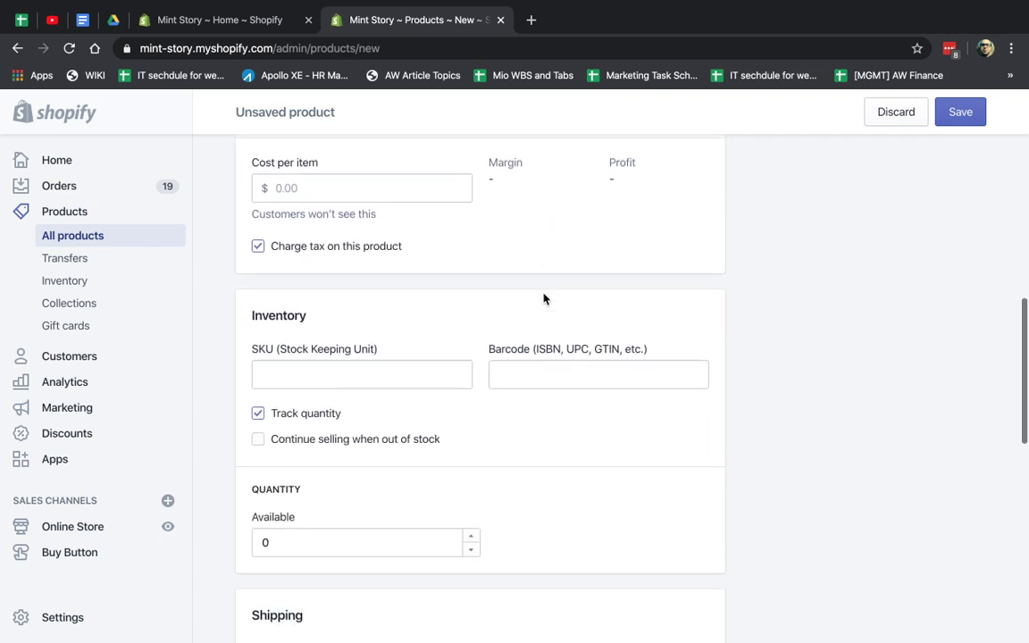
{"action": "scroll", "coordinate": [544, 298], "scroll_direction": "down", "scroll_amount": 2}
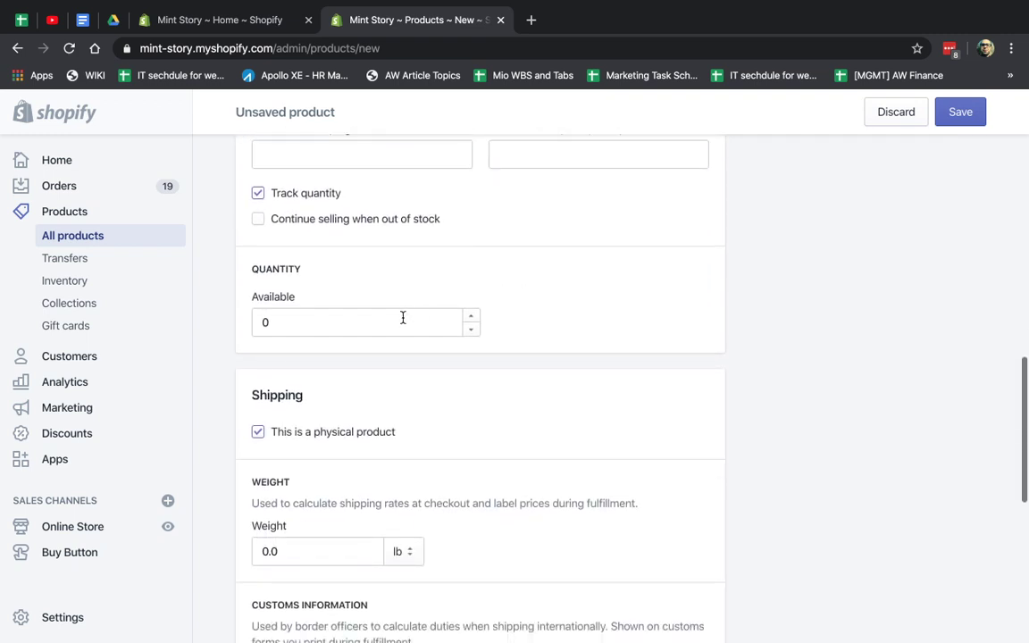
{"action": "double_click", "coordinate": [401, 321]}
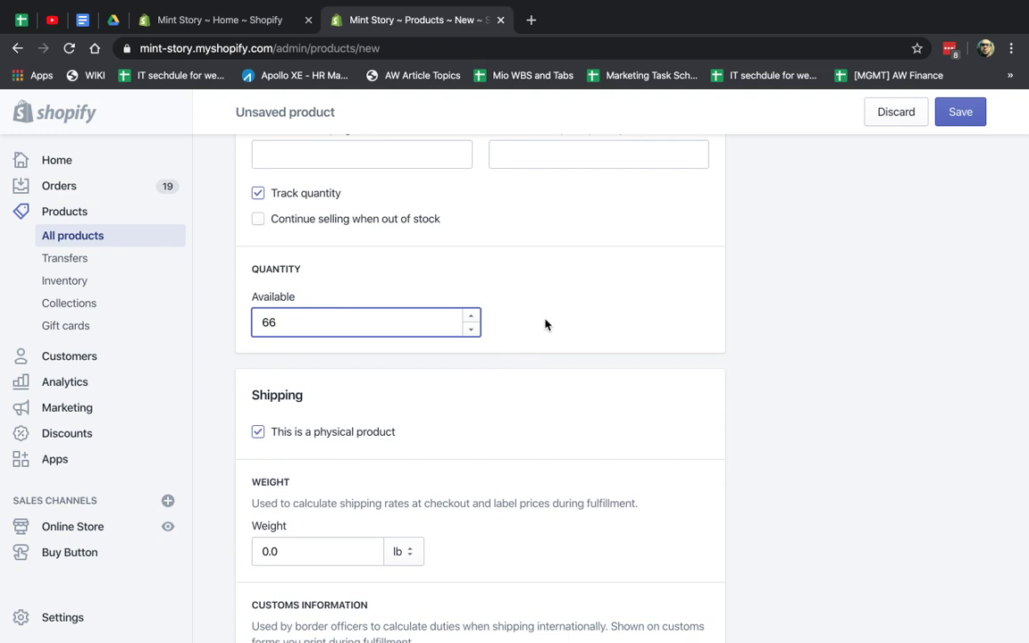
Step: Turn off the physical product option in the shipping settings and save the Morning MP3 product
{"action": "scroll", "coordinate": [545, 325], "scroll_direction": "down", "scroll_amount": 2}
{"action": "double_click", "coordinate": [324, 308]}
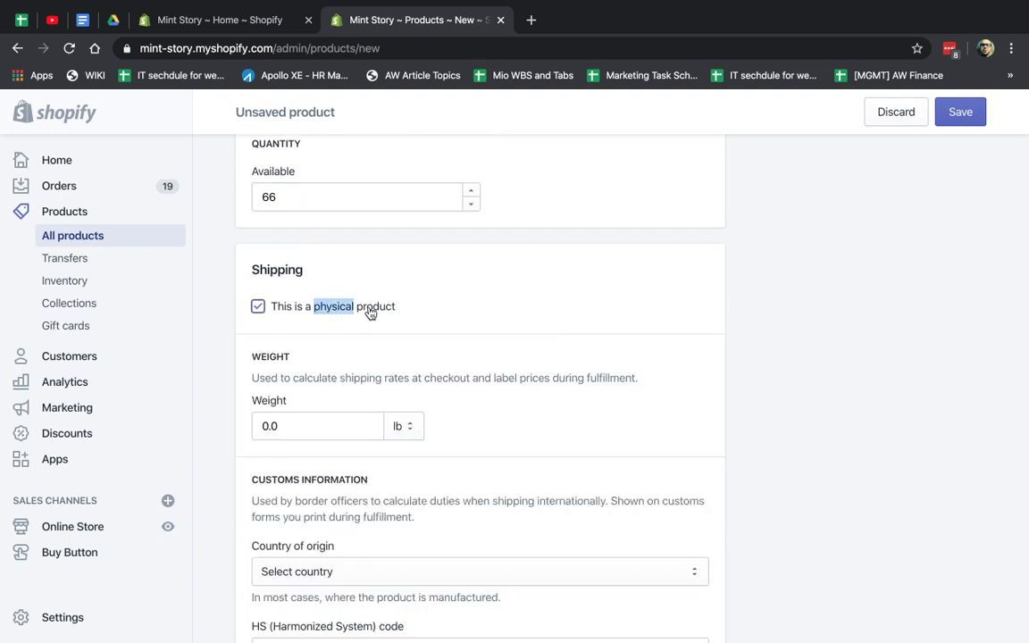
{"action": "left_click", "coordinate": [415, 306]}
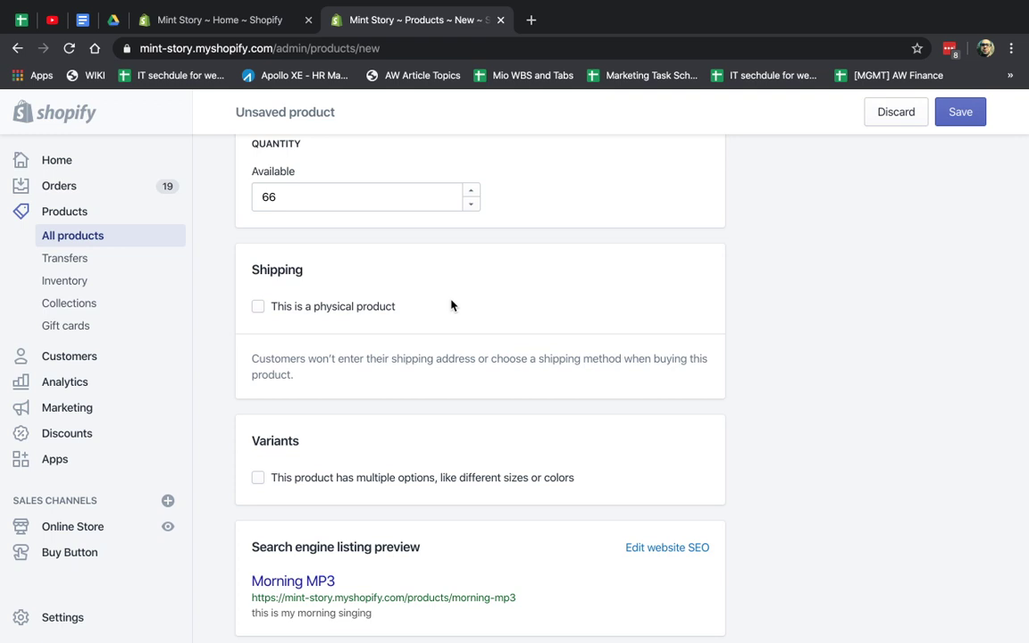
{"action": "scroll", "coordinate": [490, 373], "scroll_direction": "down", "scroll_amount": 2}
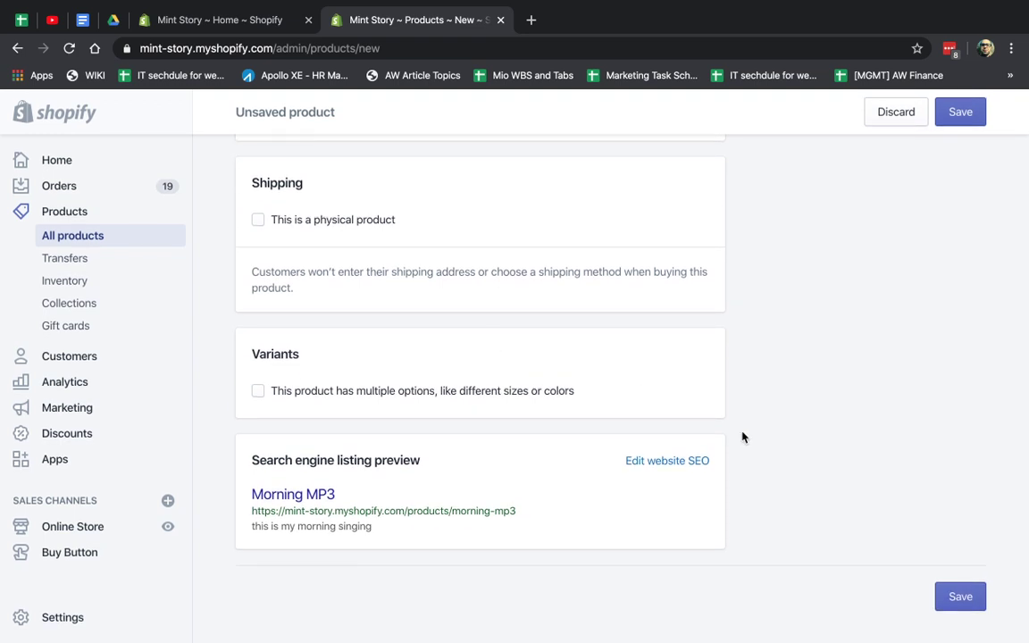
{"action": "scroll", "coordinate": [769, 438], "scroll_direction": "up", "scroll_amount": 15}
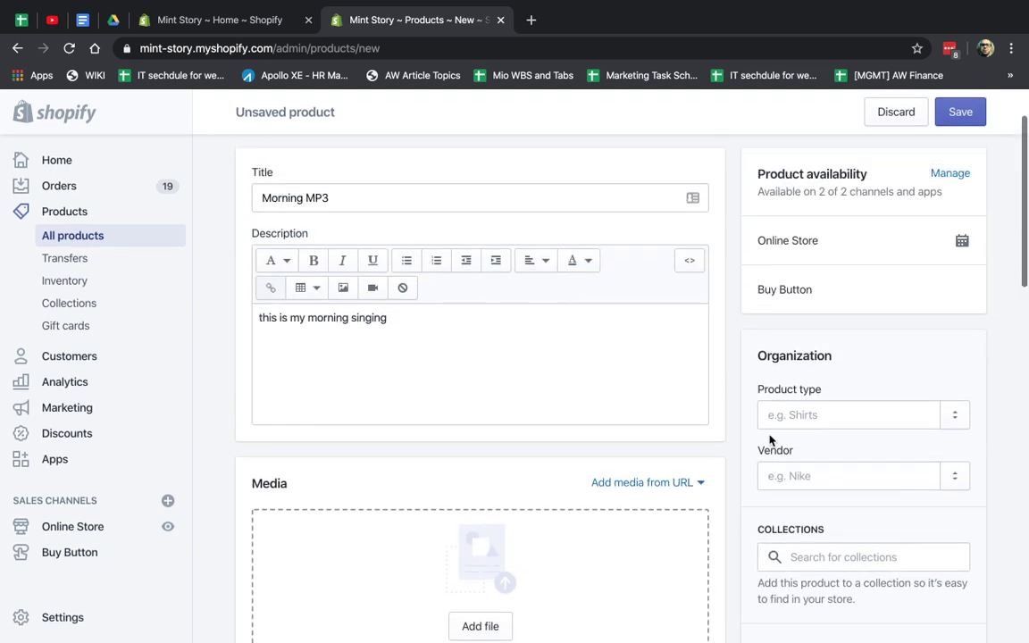
{"action": "left_click", "coordinate": [960, 113]}
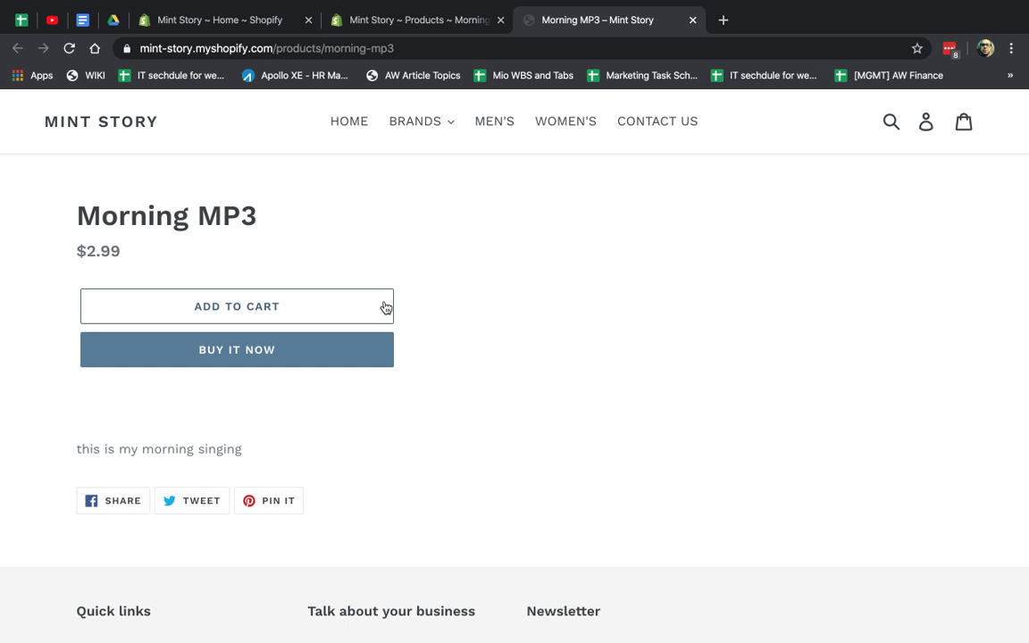
Step: Copy the Morning MP3 title from its admin product page and open the Digital Downloads app's dashboard
{"action": "left_click", "coordinate": [397, 22]}
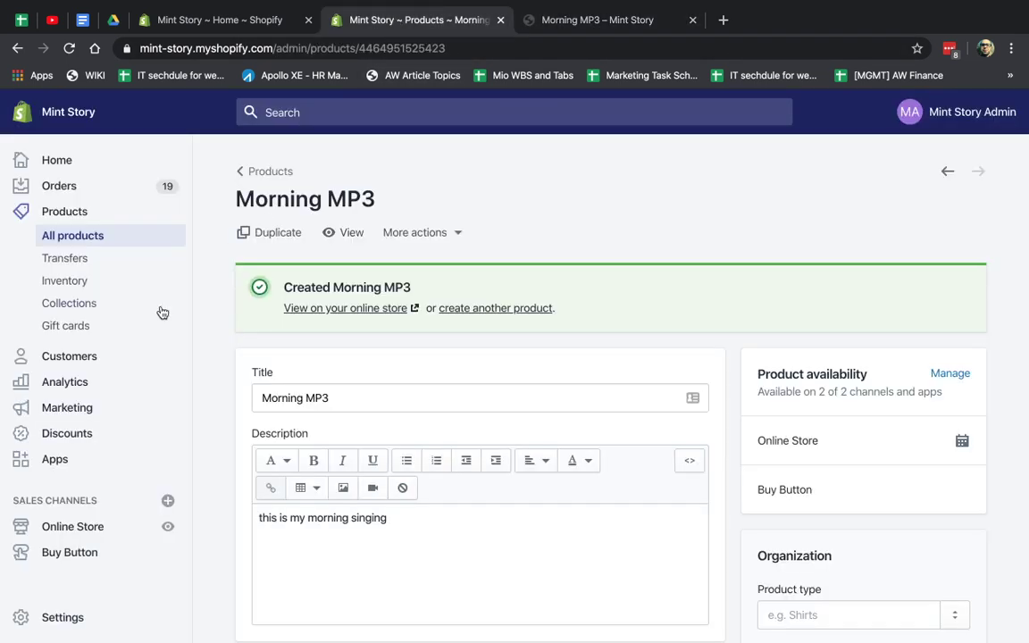
{"action": "triple_click", "coordinate": [304, 201]}
{"action": "key", "text": "ctrl+c"}
{"action": "left_click", "coordinate": [85, 460]}
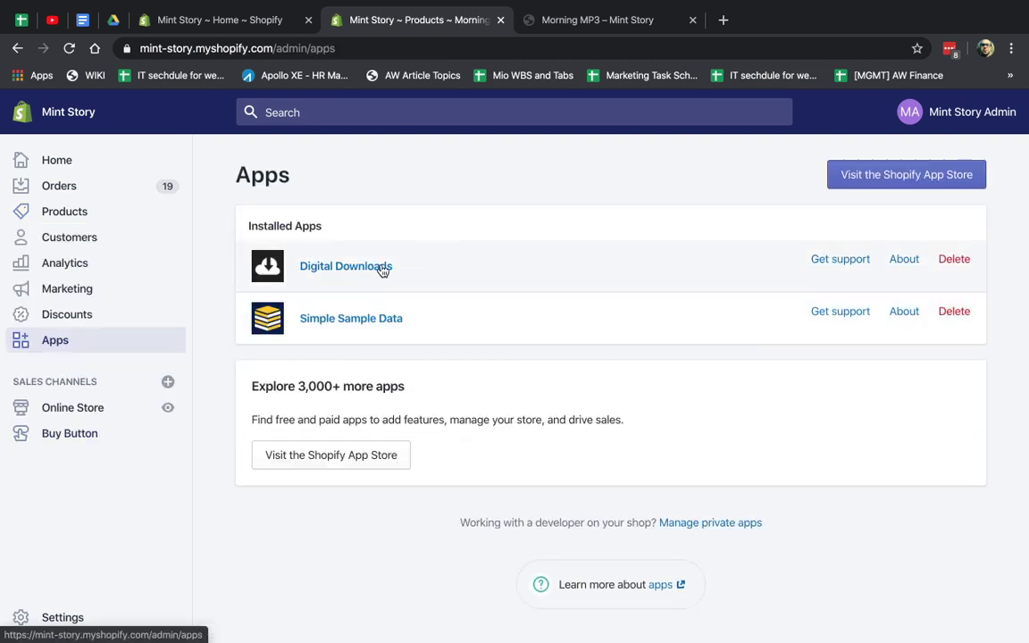
{"action": "left_click", "coordinate": [384, 267]}
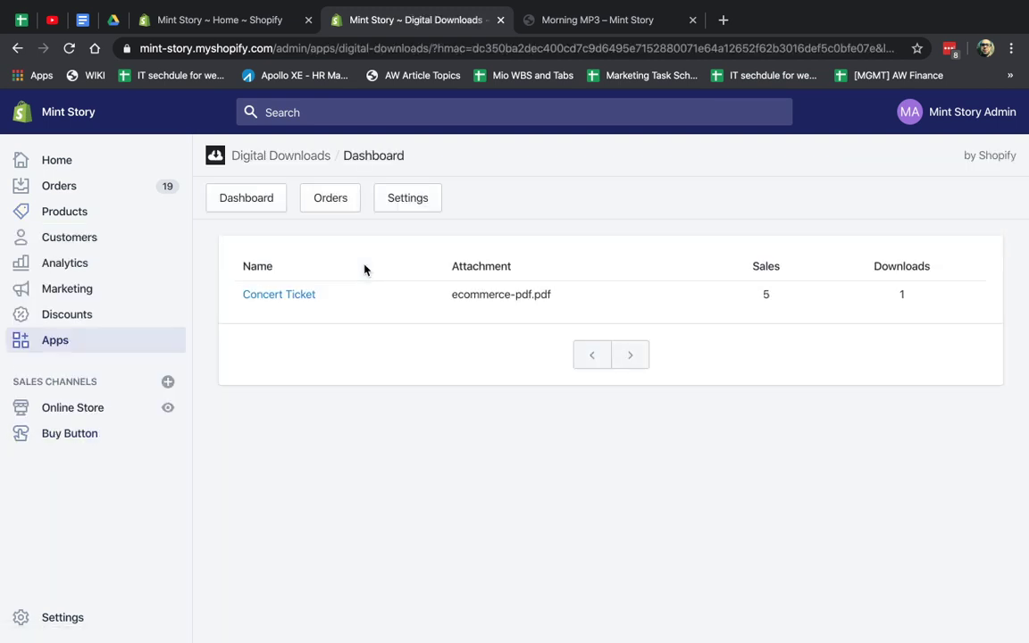
{"action": "left_click", "coordinate": [253, 198]}
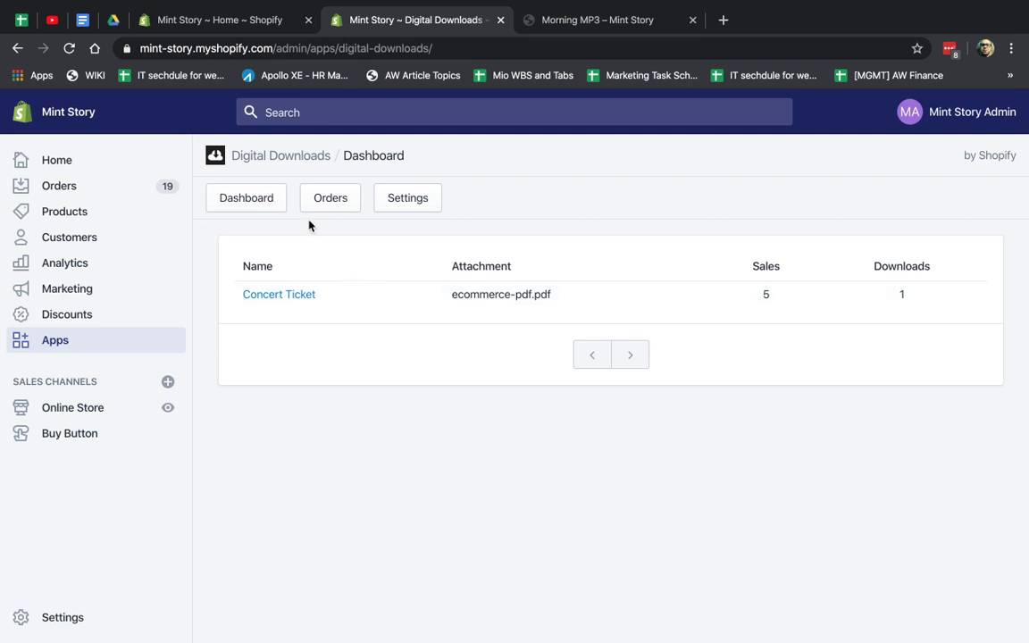
{"action": "left_click", "coordinate": [396, 201]}
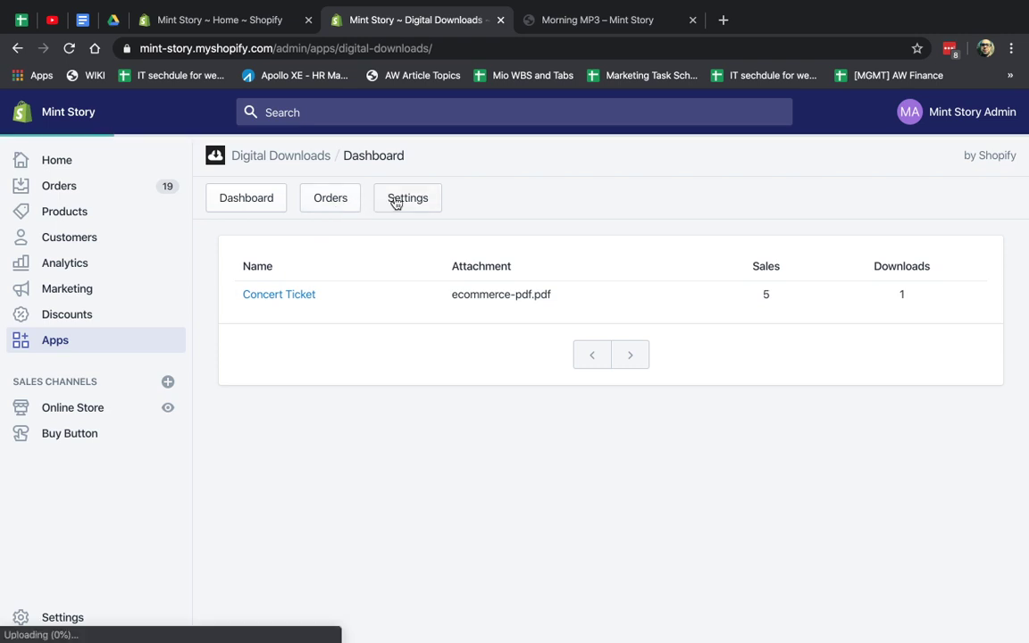
{"action": "left_click", "coordinate": [252, 197]}
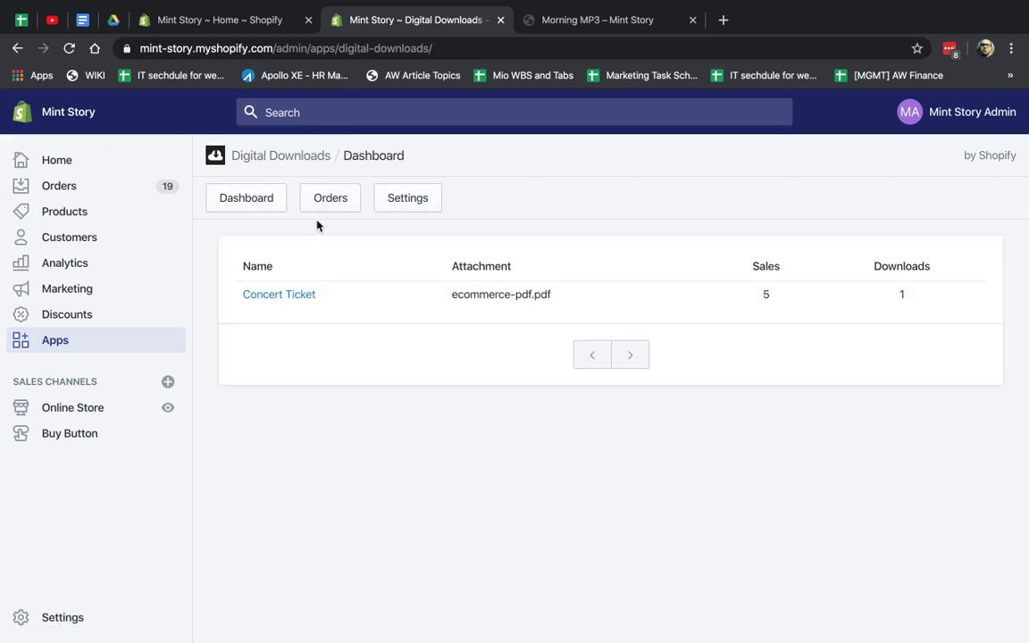
{"action": "left_click", "coordinate": [116, 189]}
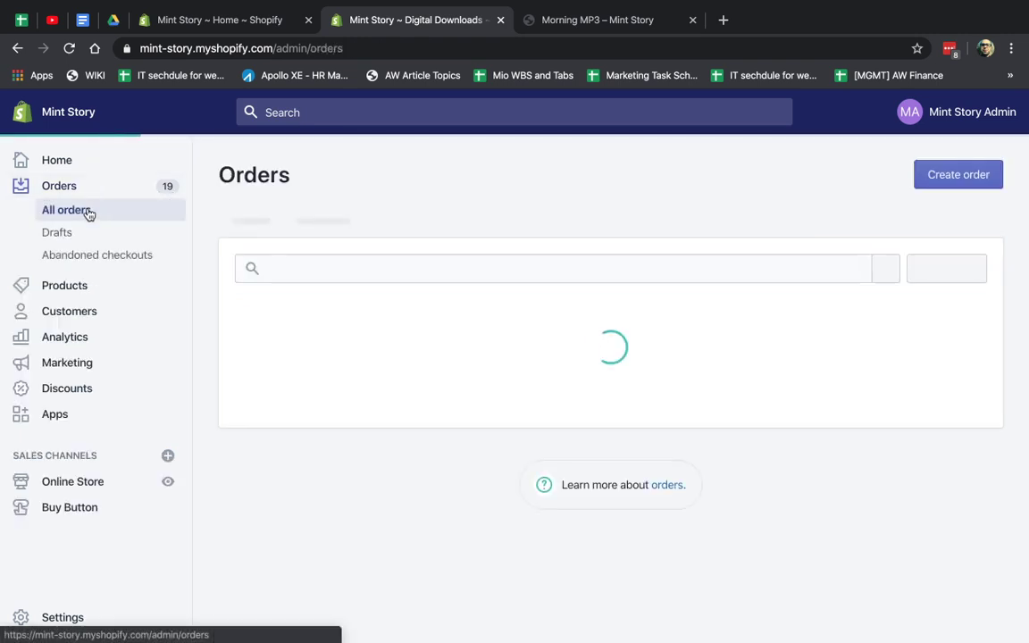
Step: Open the Concert Ticket product from the store's product list and return to the list
{"action": "left_click", "coordinate": [80, 287]}
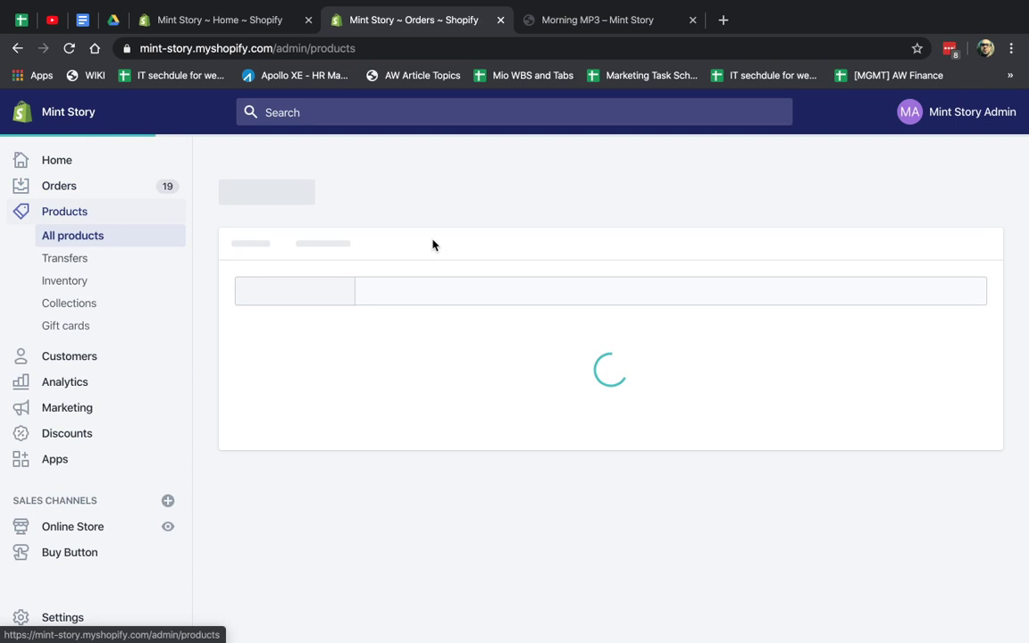
{"action": "scroll", "coordinate": [490, 411], "scroll_direction": "down", "scroll_amount": 3}
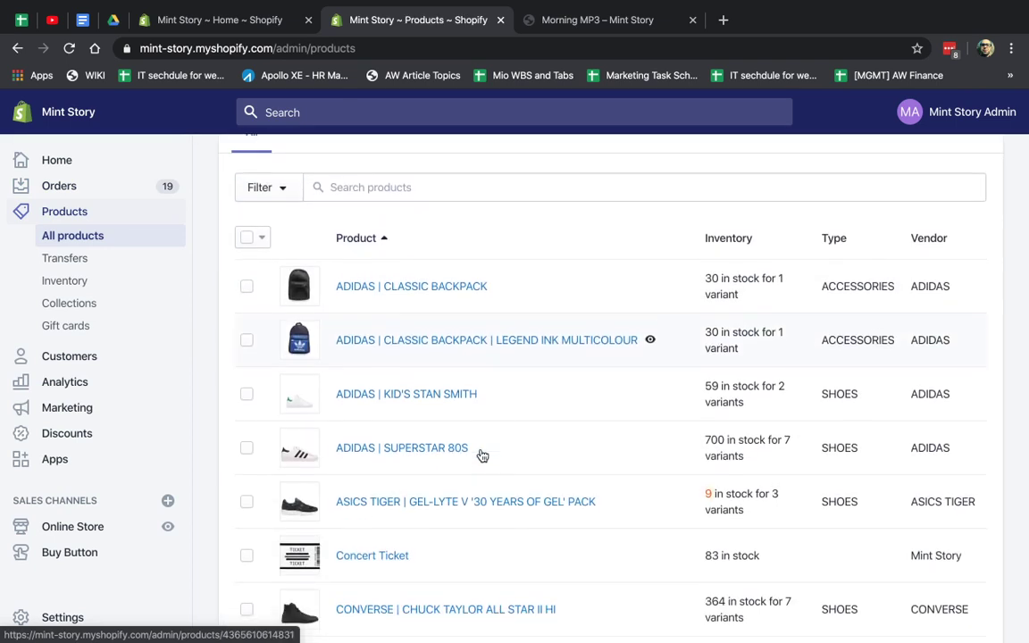
{"action": "left_click", "coordinate": [482, 457]}
{"action": "scroll", "coordinate": [483, 457], "scroll_direction": "down", "scroll_amount": 2}
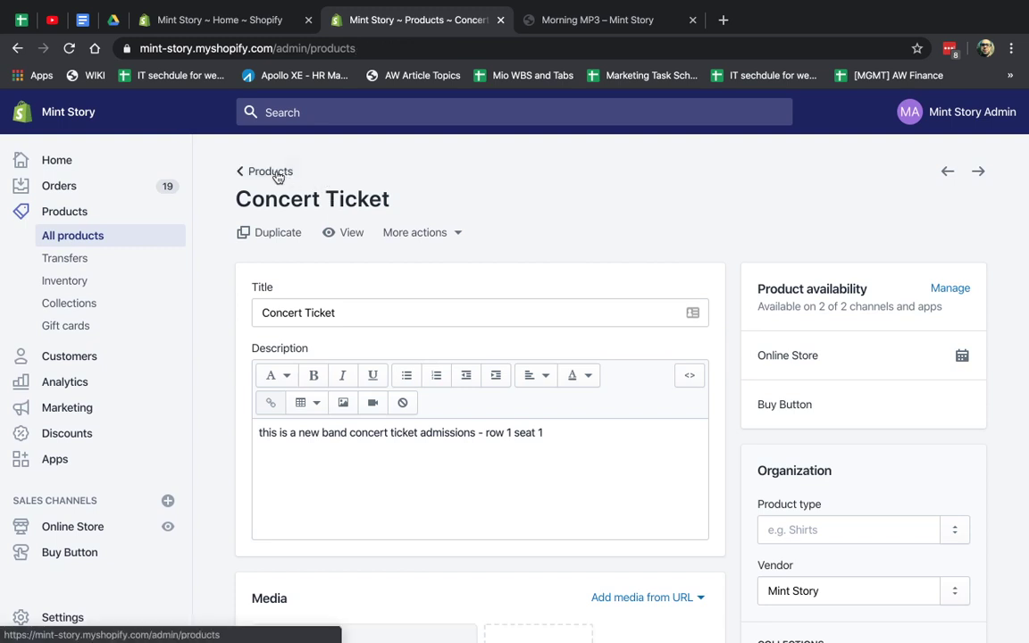
{"action": "left_click", "coordinate": [277, 170]}
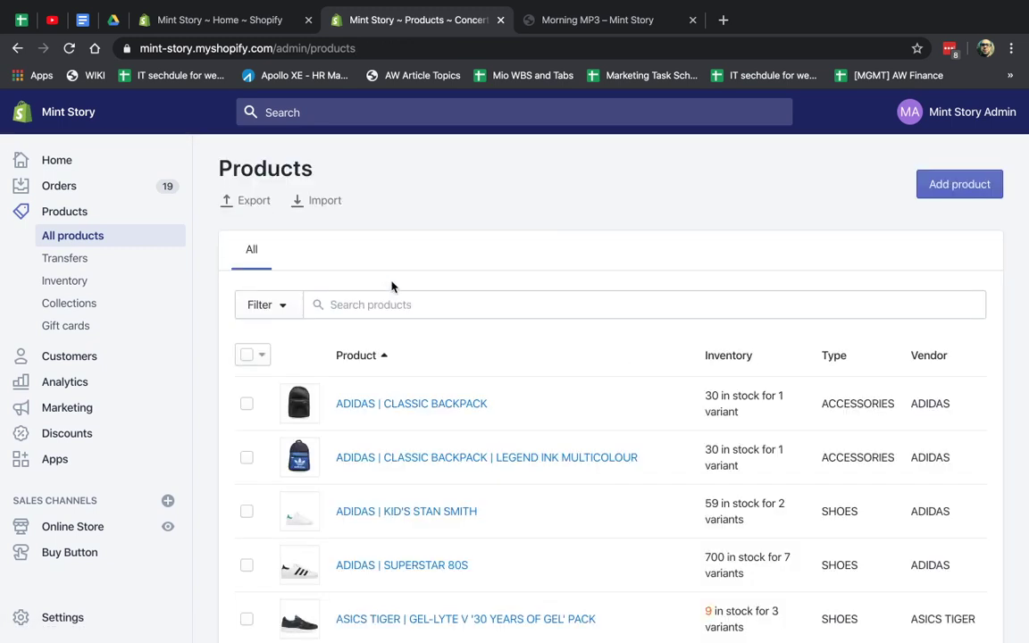
Step: Search the products for Morning MP3, open it and start adding a digital attachment to it
{"action": "left_click", "coordinate": [430, 303]}
{"action": "key", "text": "ctrl+v"}
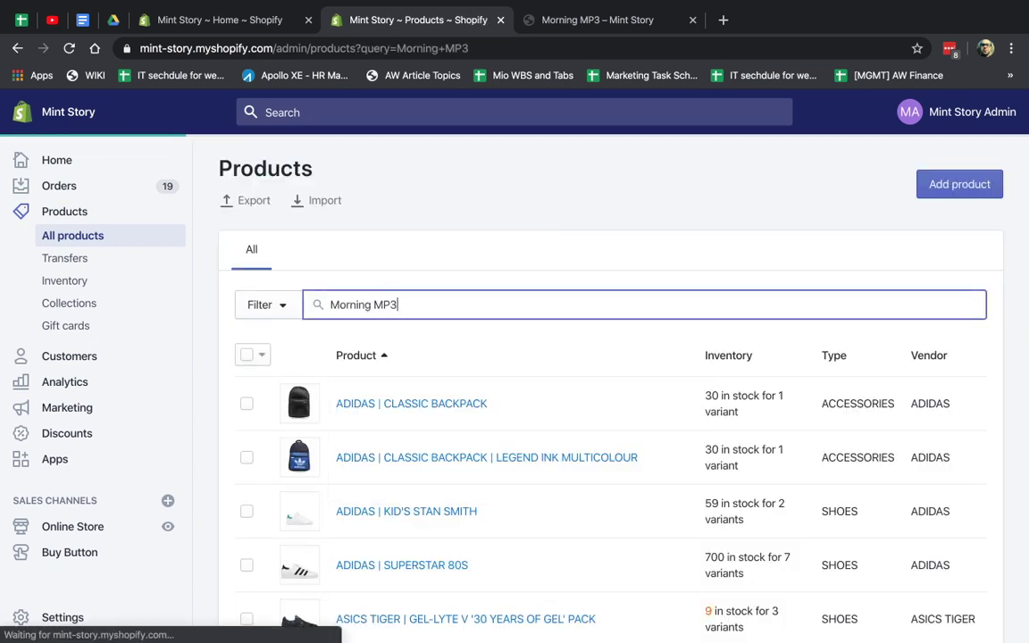
{"action": "left_click", "coordinate": [379, 407]}
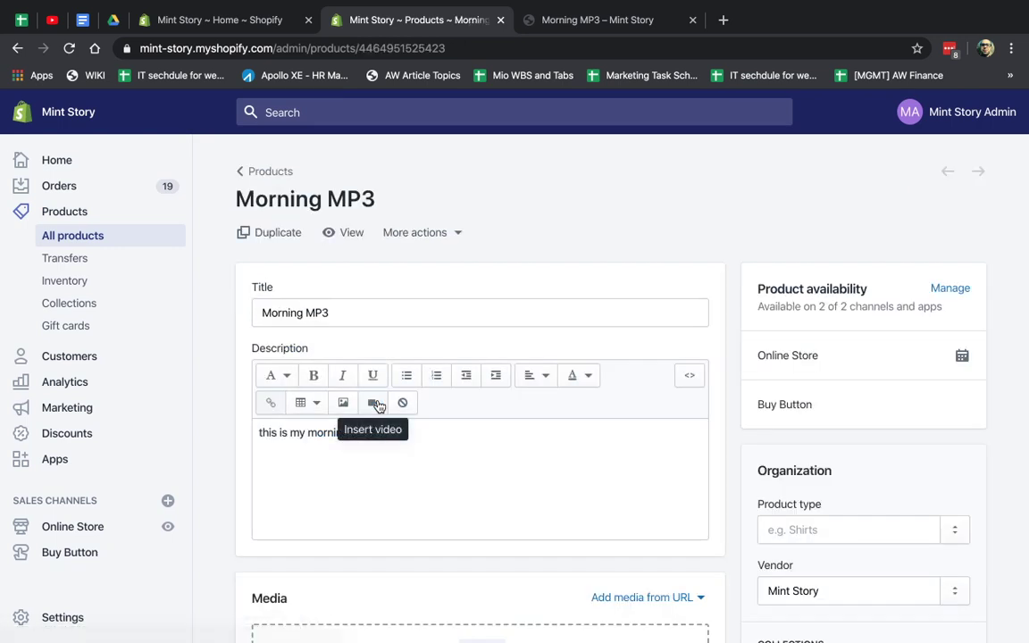
{"action": "left_click", "coordinate": [453, 232]}
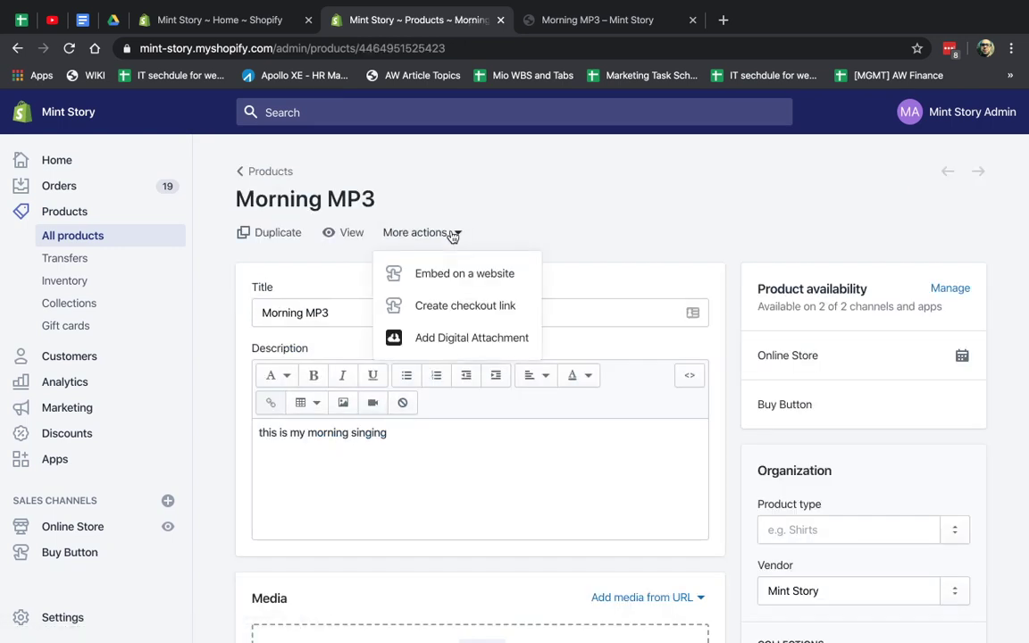
{"action": "left_click", "coordinate": [492, 344]}
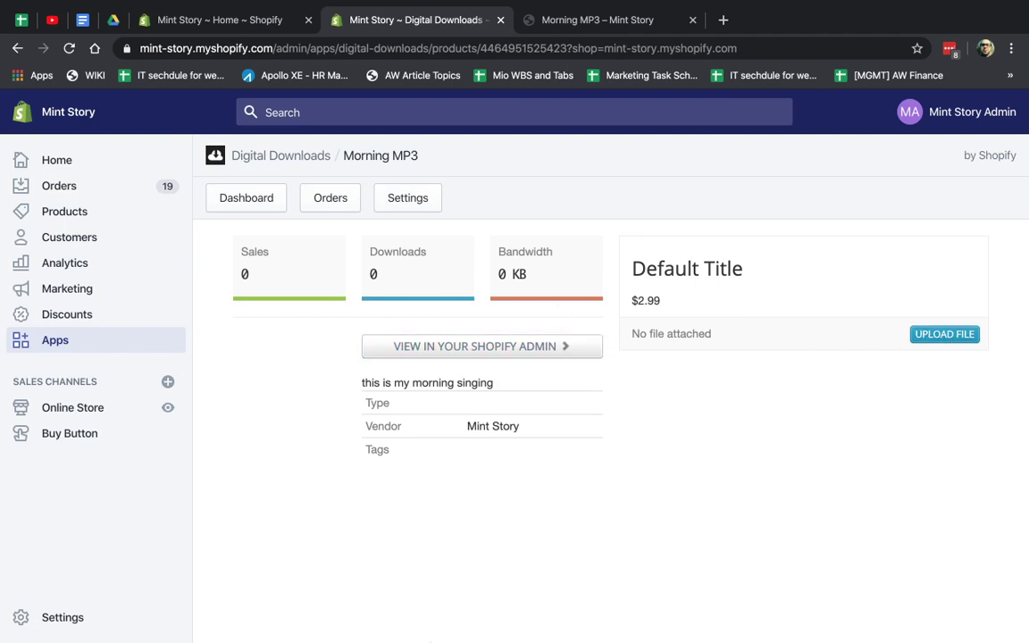
Step: Switch to Terminal and change the working directory to Desktop
{"action": "mouse_move", "coordinate": [376, 626]}
{"action": "left_click", "coordinate": [332, 616]}
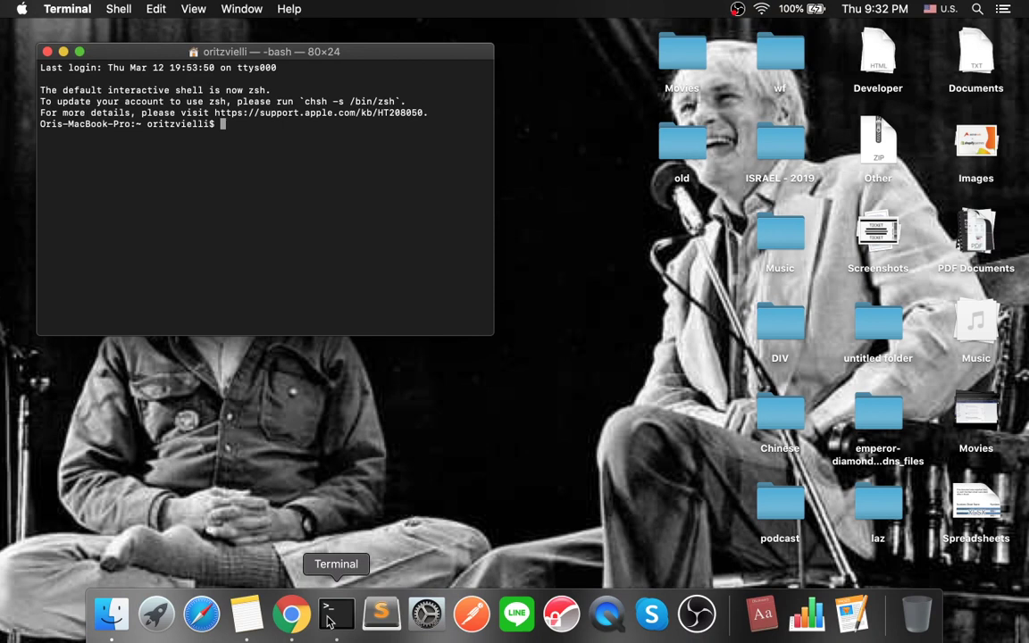
{"action": "type", "text": "cd De"}
{"action": "key", "text": "Tab"}
{"action": "key", "text": "Return"}
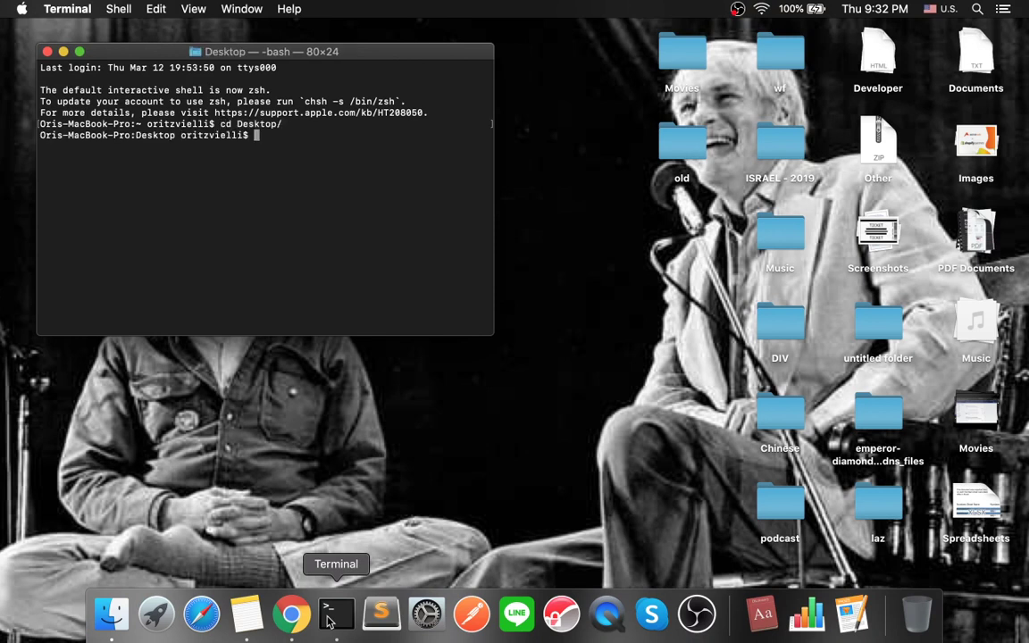
Step: Create a new file named morning.mp3 in the Desktop folder with vi, then save it and quit the editor
{"action": "type", "text": "morning.mp3"}
{"action": "key", "text": "Return"}
{"action": "key", "text": "Up"}
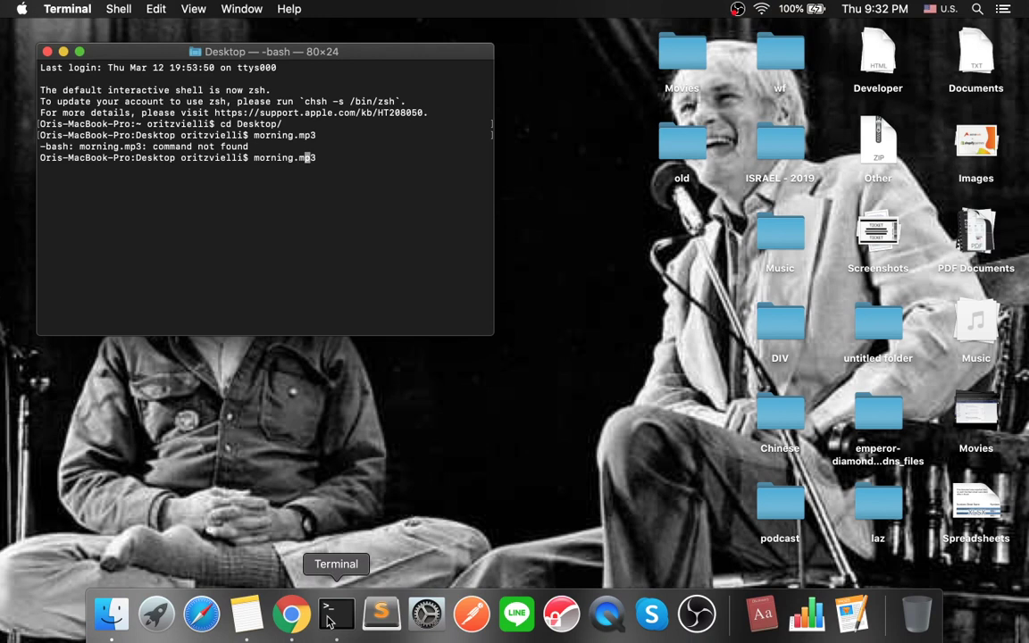
{"action": "type", "text": "vi"}
{"action": "key", "text": "Return"}
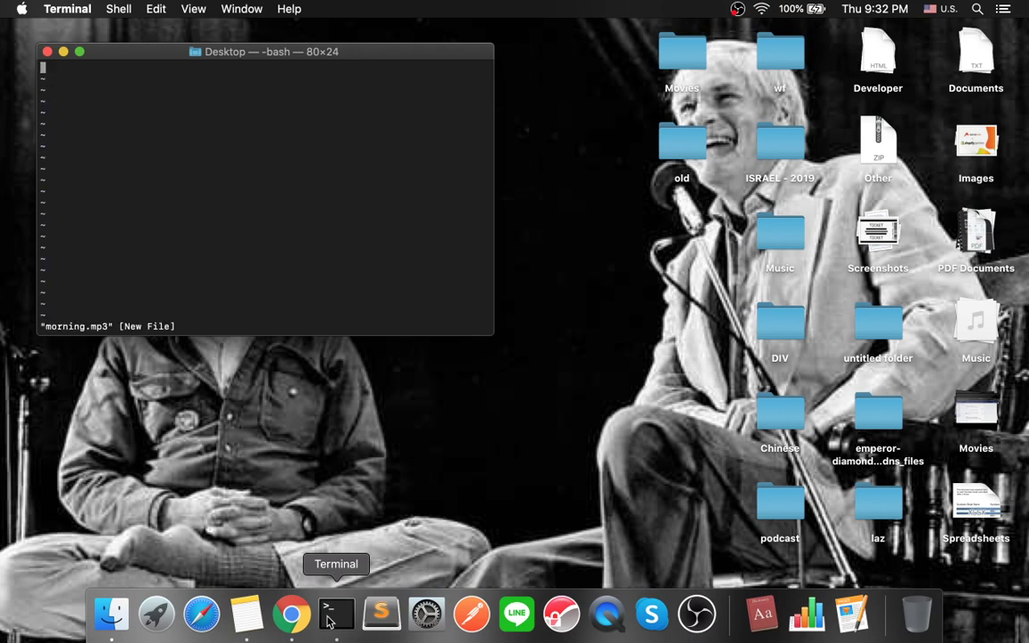
{"action": "key", "text": "shift+semicolon"}
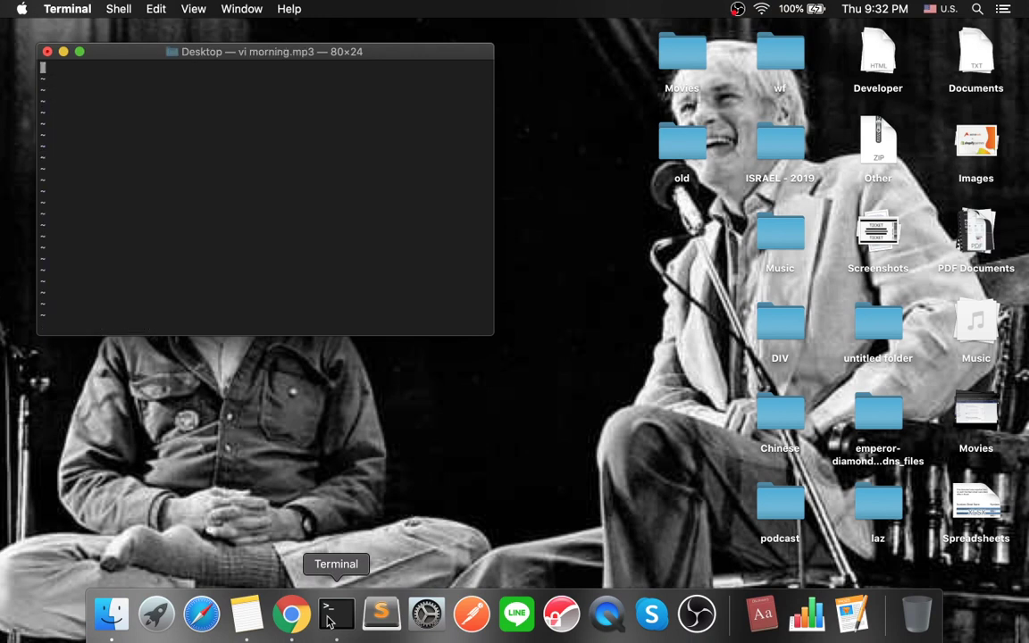
{"action": "key", "text": "i"}
{"action": "key", "text": "Escape"}
{"action": "type", "text": ":wq"}
{"action": "key", "text": "Return"}
Step: Switch back to Chrome, upload morning.mp3 from the Desktop as the Morning MP3 attachment, and return to the Digital Downloads dashboard
{"action": "left_click", "coordinate": [291, 614]}
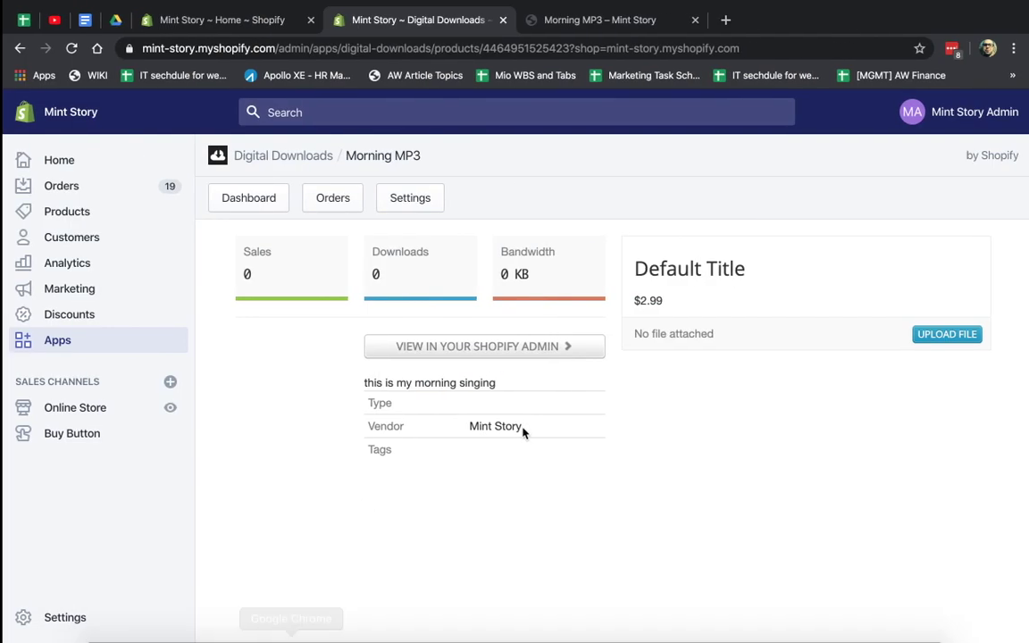
{"action": "left_click", "coordinate": [949, 337]}
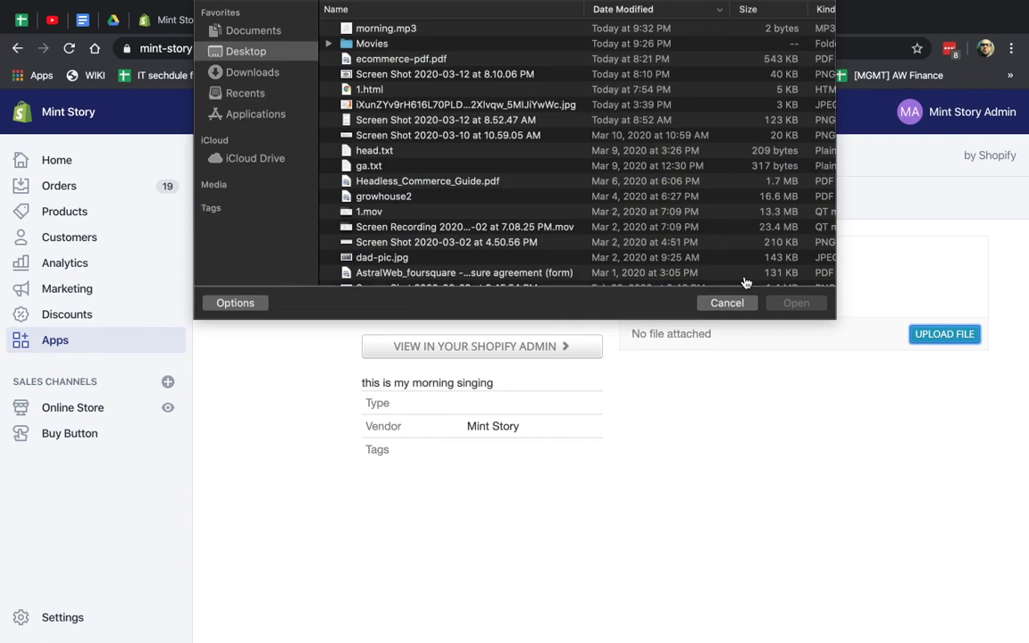
{"action": "double_click", "coordinate": [402, 62]}
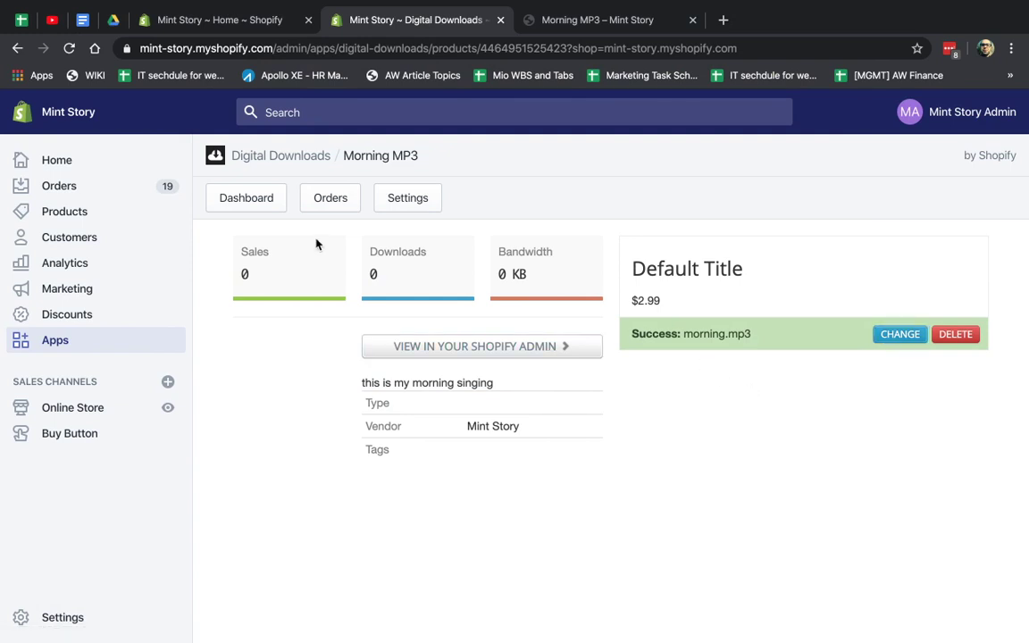
{"action": "left_click", "coordinate": [254, 200]}
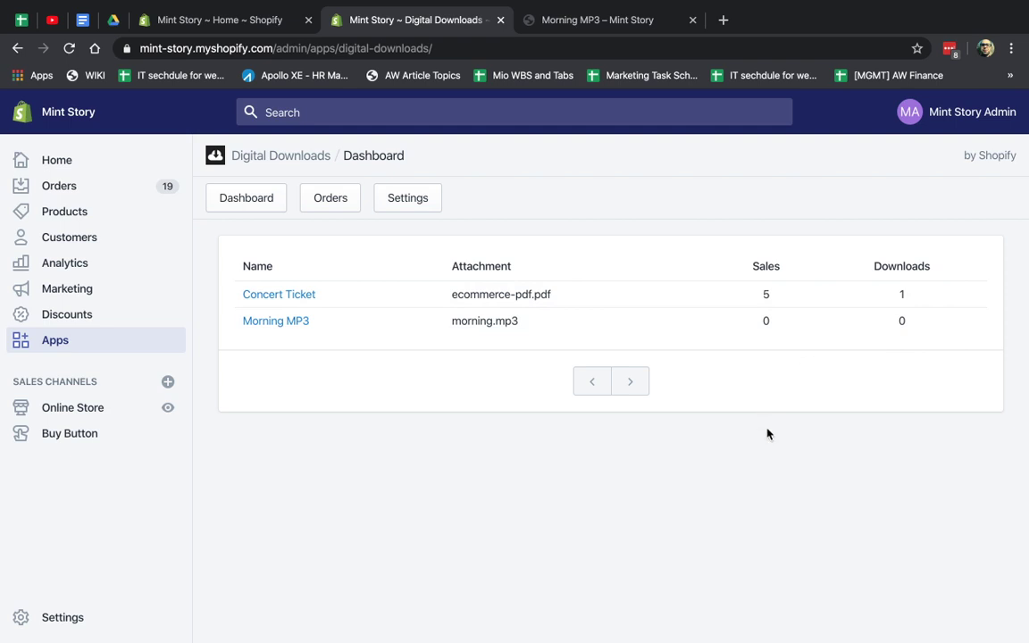
Step: Reload the Morning MP3 storefront page and start an immediate purchase of the product
{"action": "left_click", "coordinate": [585, 19]}
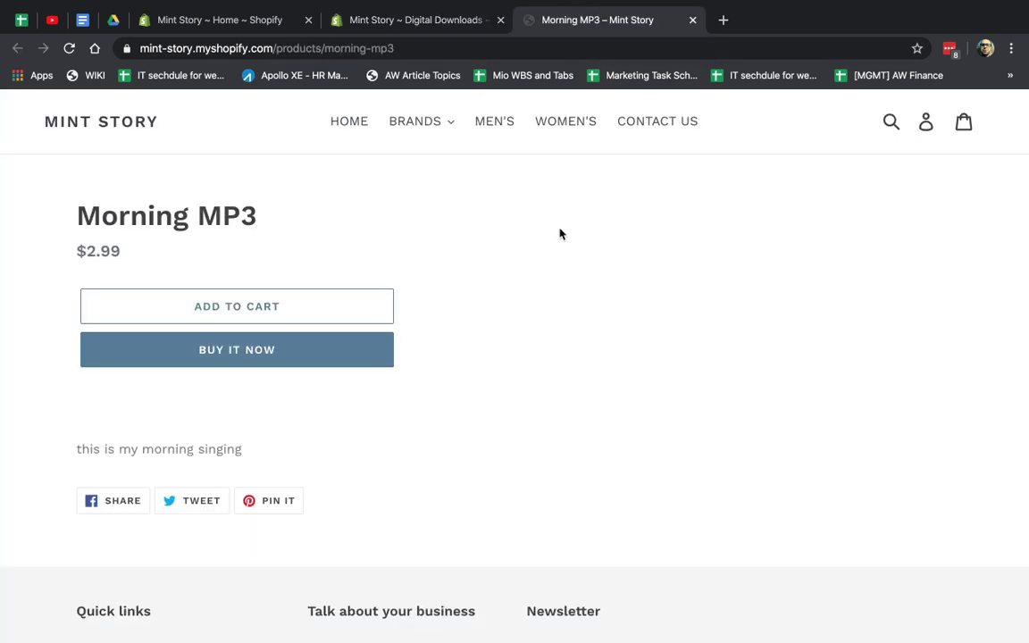
{"action": "key", "text": "ctrl+r"}
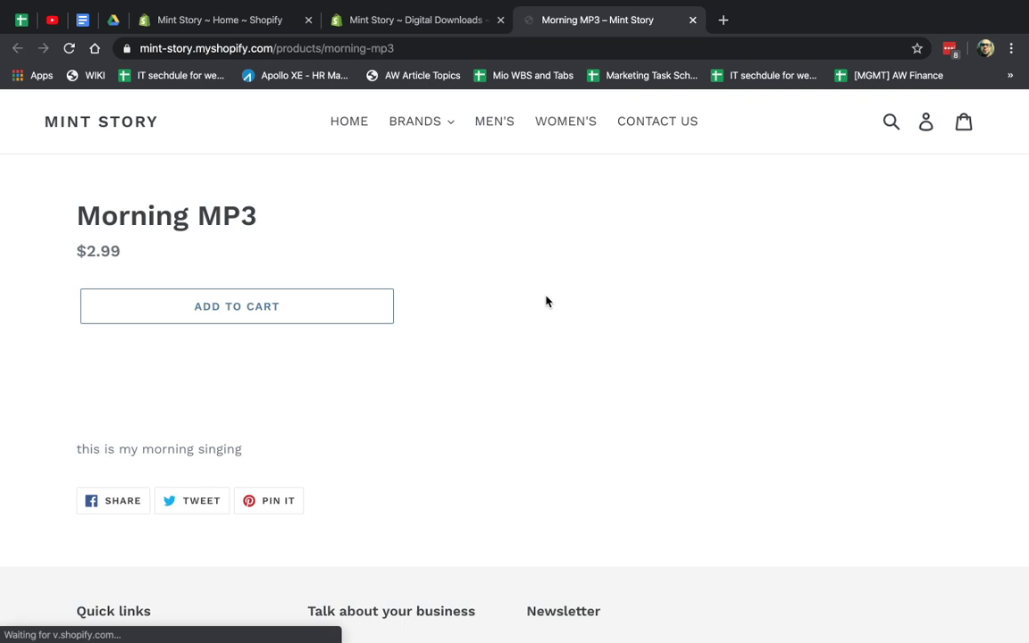
{"action": "left_click", "coordinate": [271, 350]}
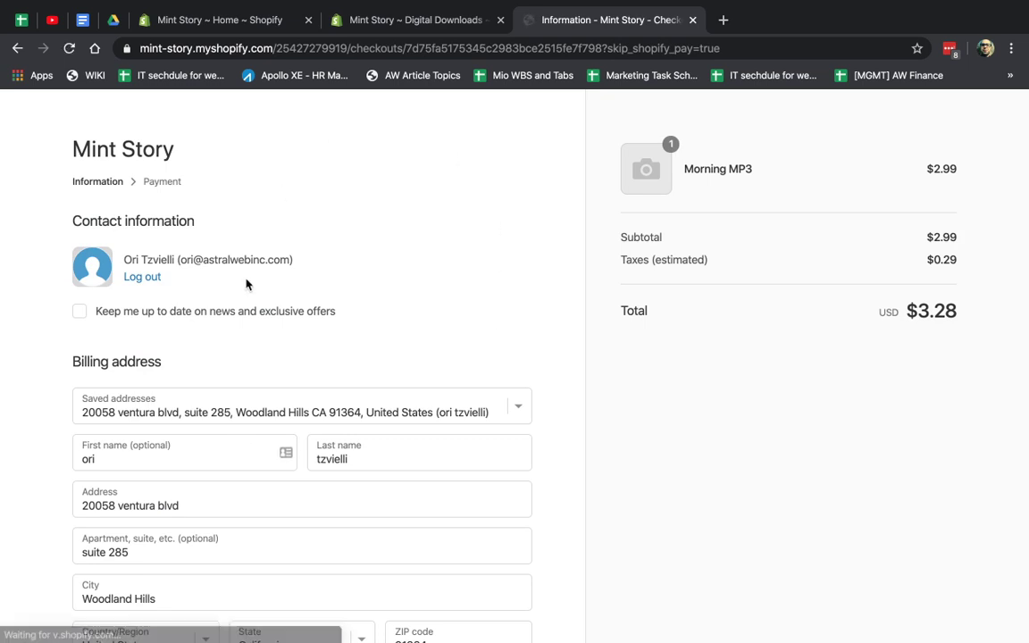
Step: Accept the saved billing address at checkout and complete the Morning MP3 order with Cash on Delivery
{"action": "scroll", "coordinate": [395, 317], "scroll_direction": "down", "scroll_amount": 3}
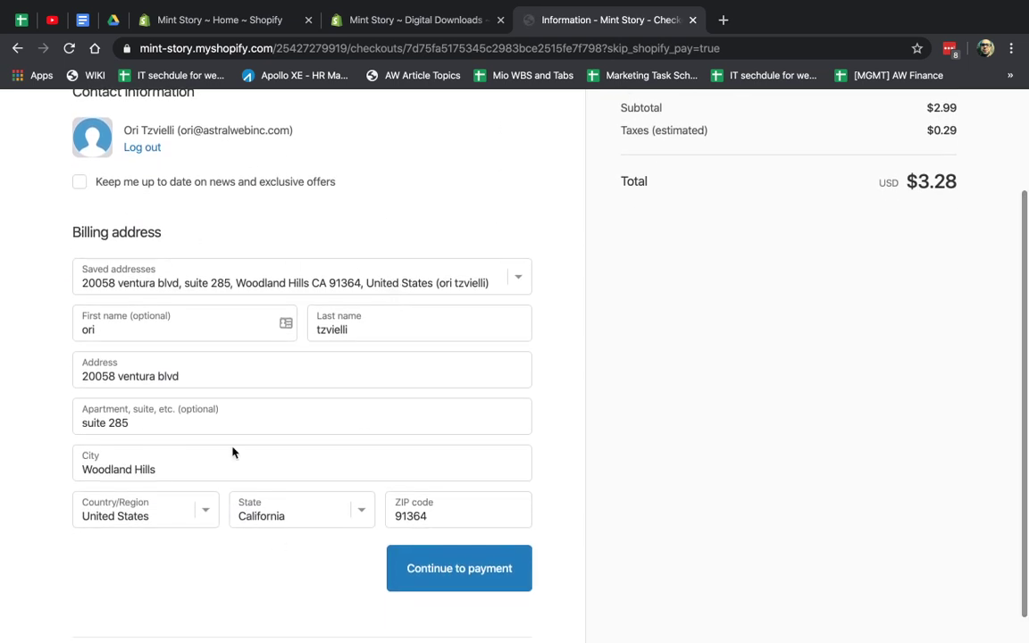
{"action": "left_click", "coordinate": [472, 556]}
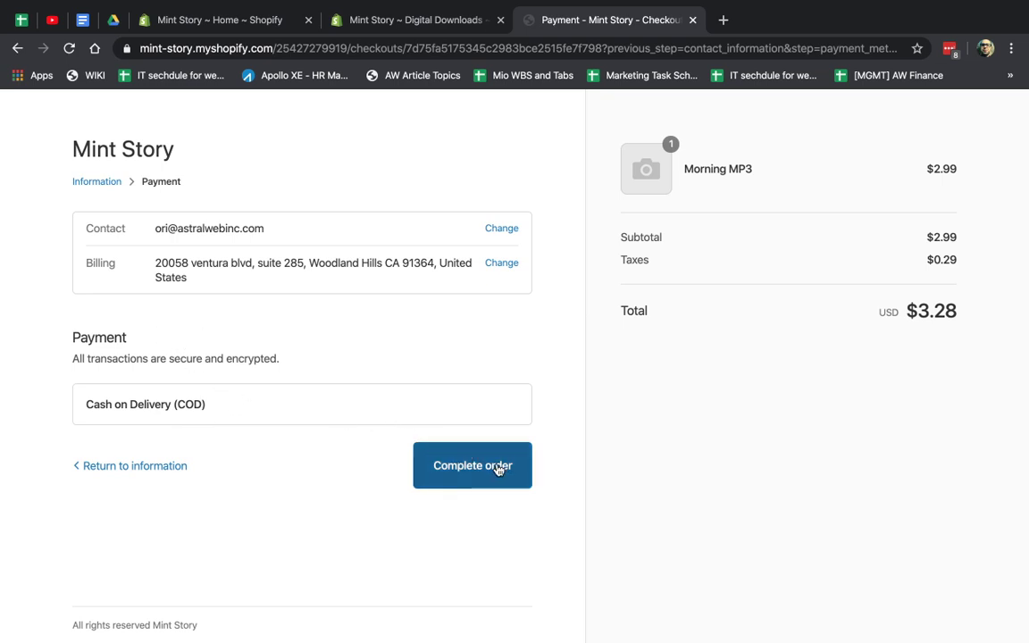
{"action": "left_click", "coordinate": [497, 470]}
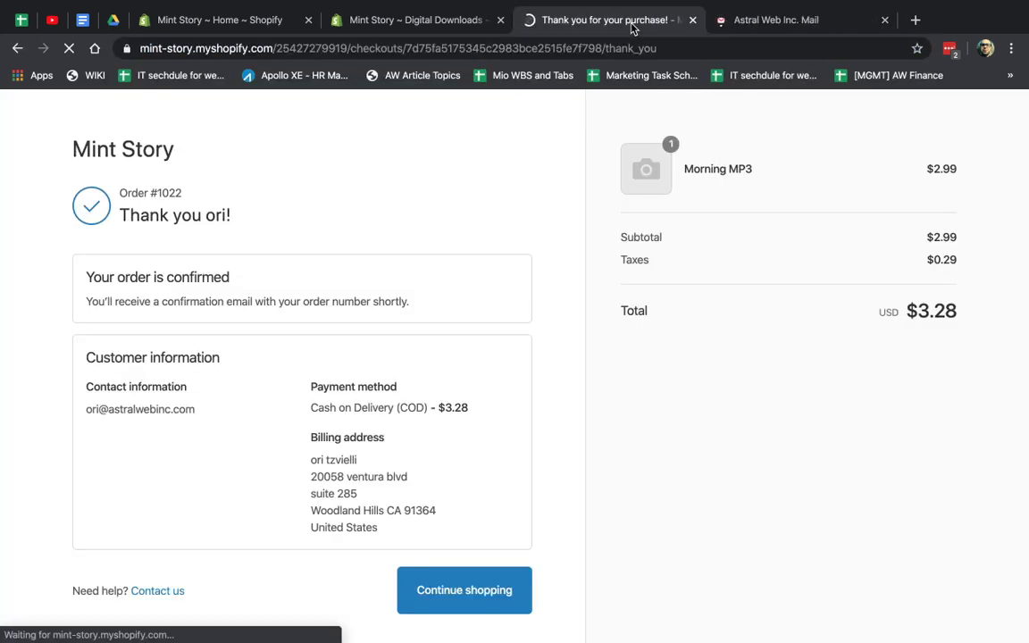
Step: Check the Morning MP3 sales on the Digital Downloads dashboard and open the newest order in the store's order list
{"action": "left_click", "coordinate": [268, 20]}
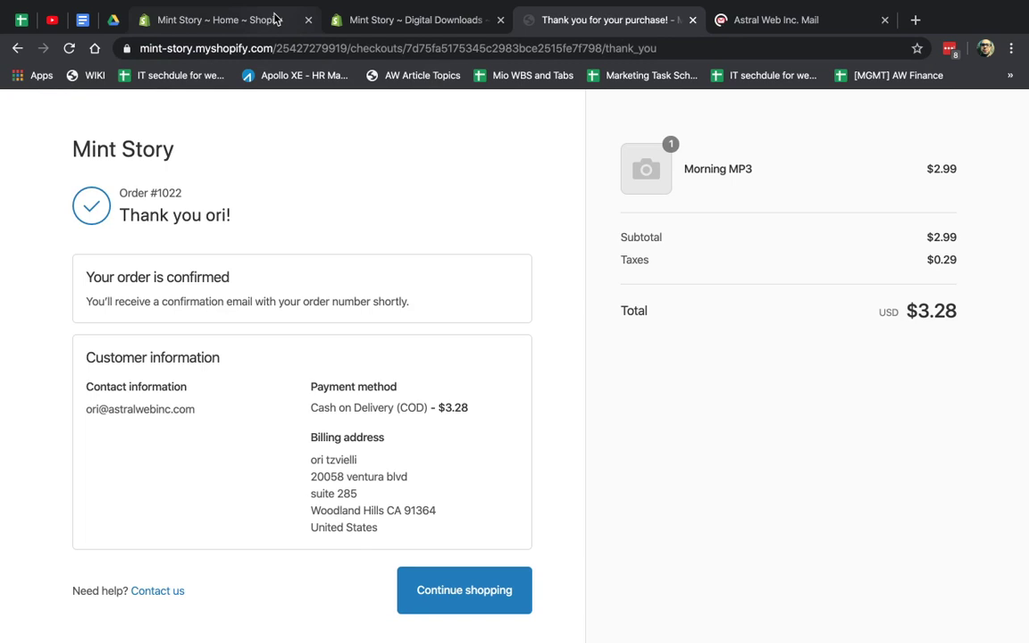
{"action": "left_click", "coordinate": [391, 21]}
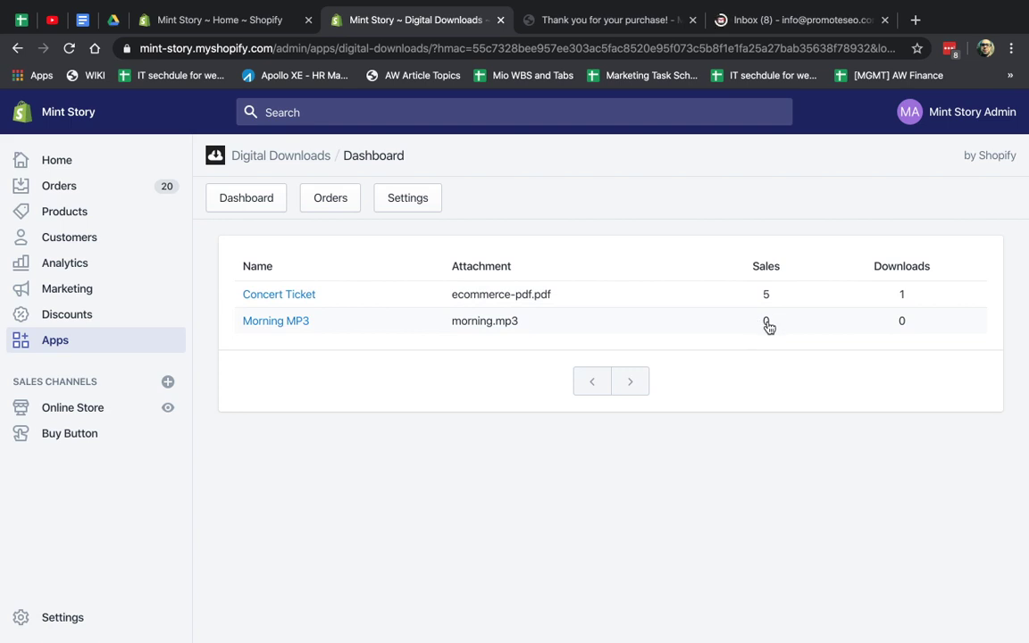
{"action": "left_click", "coordinate": [127, 189]}
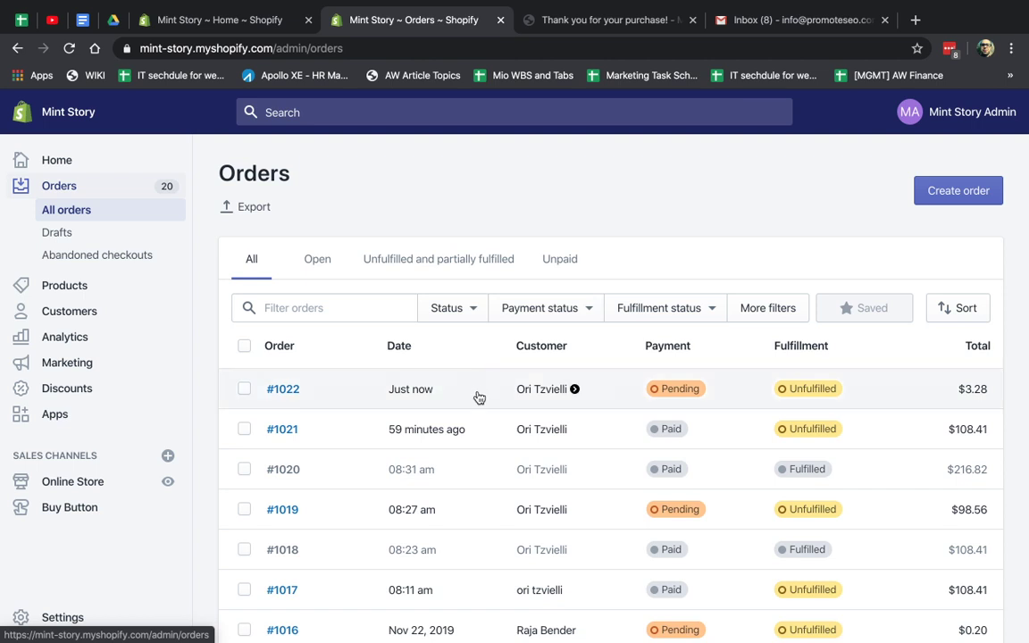
{"action": "left_click", "coordinate": [347, 395]}
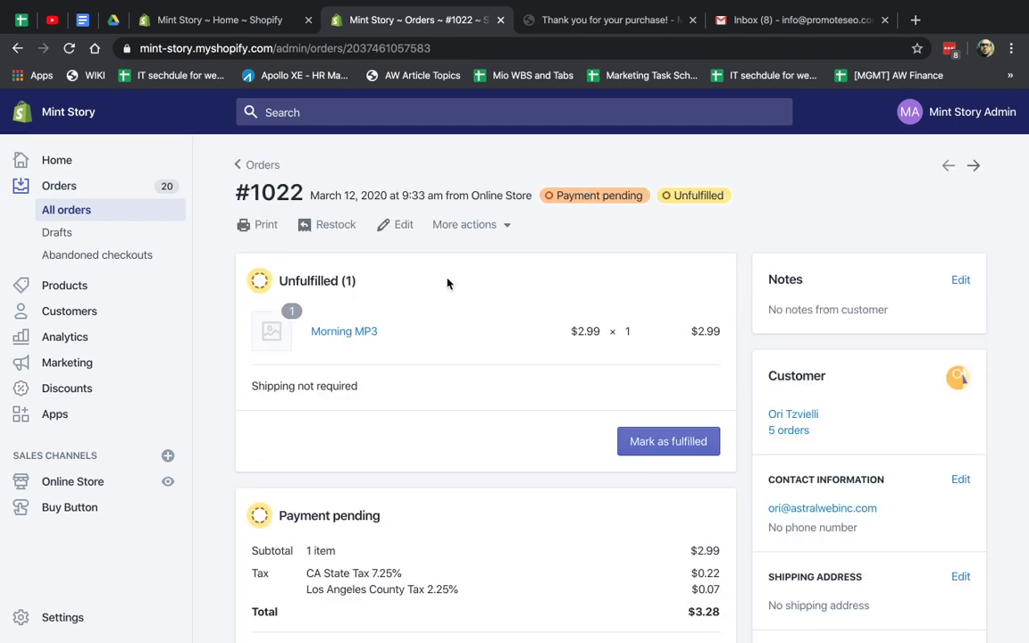
Step: Mark the Morning MP3 order's Cash on Delivery payment as paid
{"action": "scroll", "coordinate": [499, 454], "scroll_direction": "down", "scroll_amount": 1}
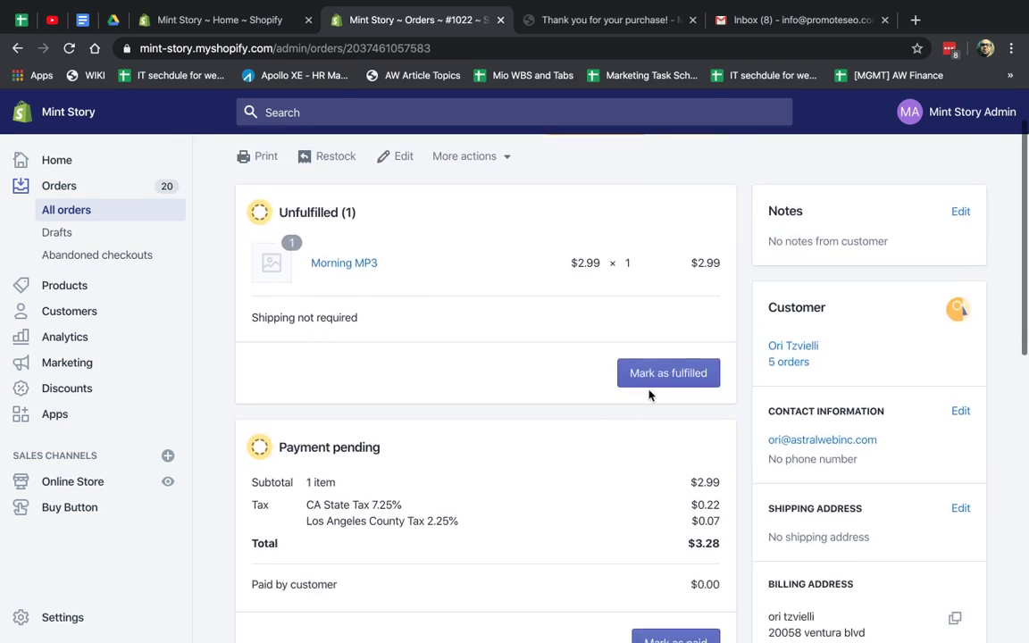
{"action": "scroll", "coordinate": [604, 478], "scroll_direction": "down", "scroll_amount": 2}
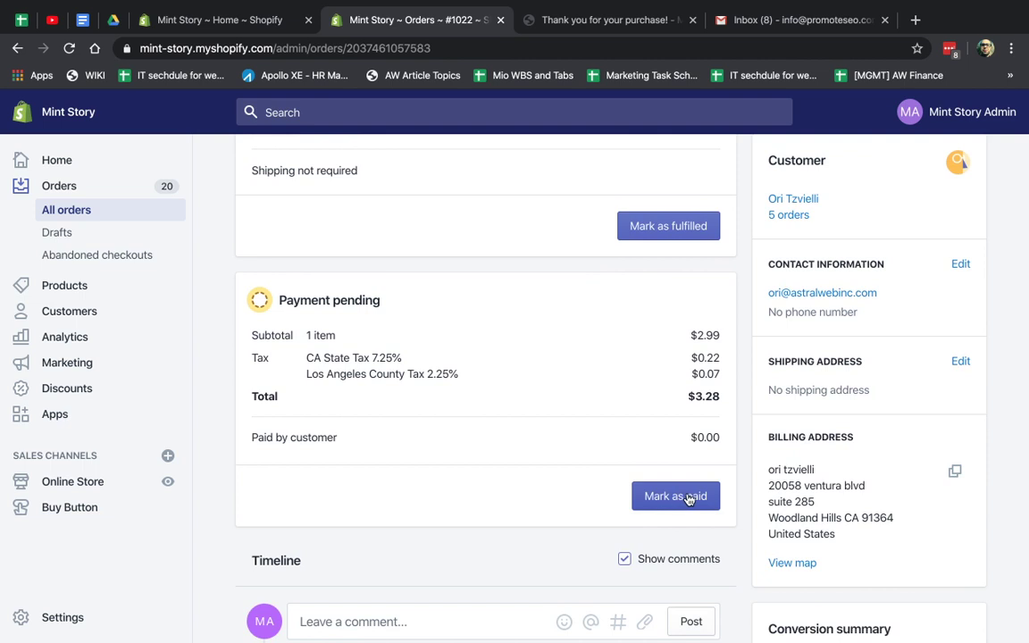
{"action": "left_click", "coordinate": [681, 497]}
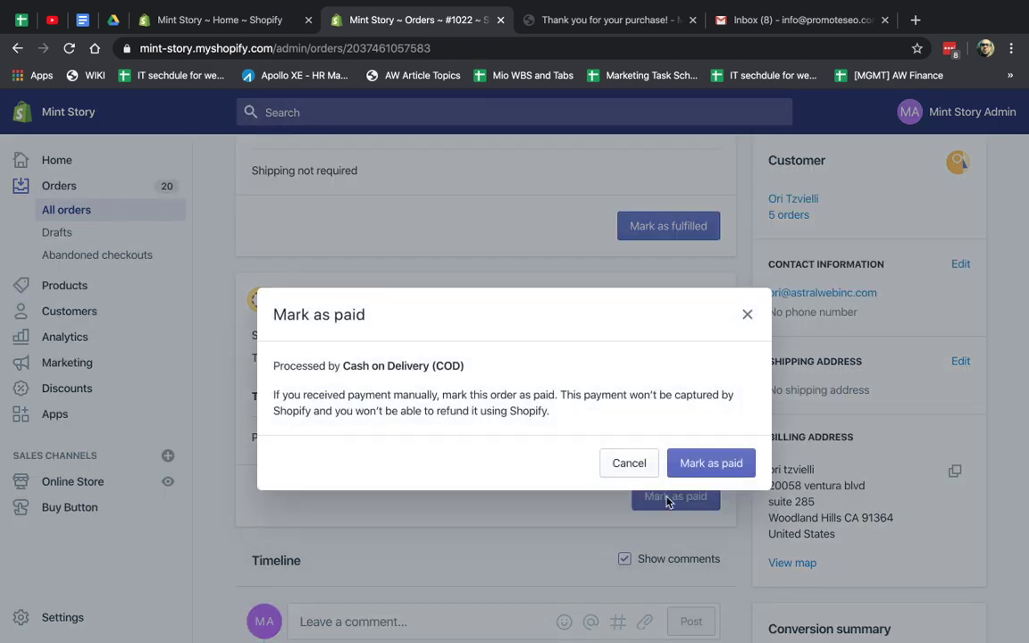
{"action": "left_click", "coordinate": [694, 464]}
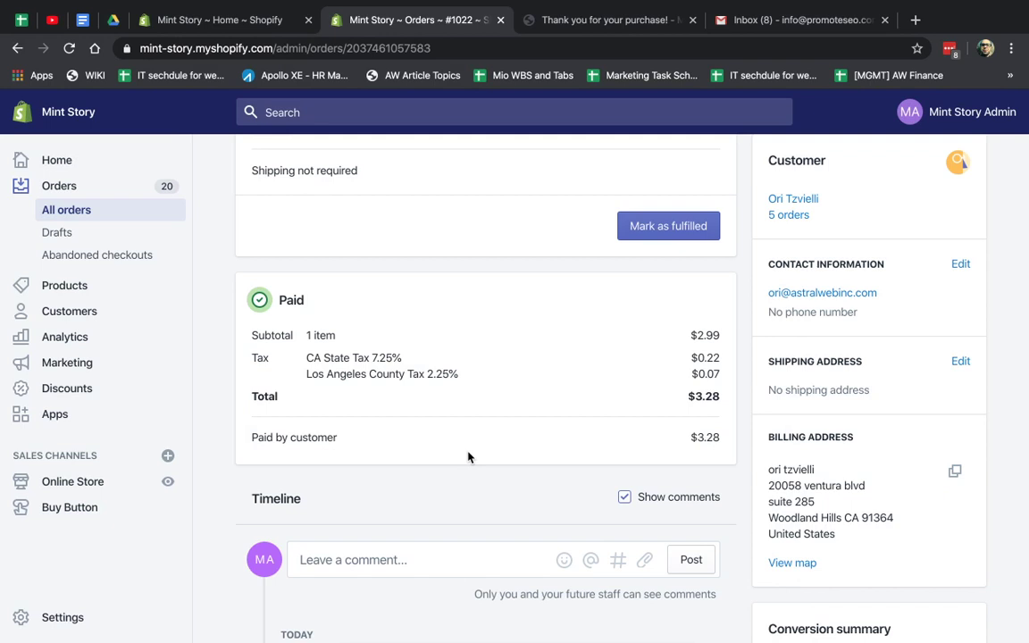
{"action": "scroll", "coordinate": [496, 462], "scroll_direction": "up", "scroll_amount": 3}
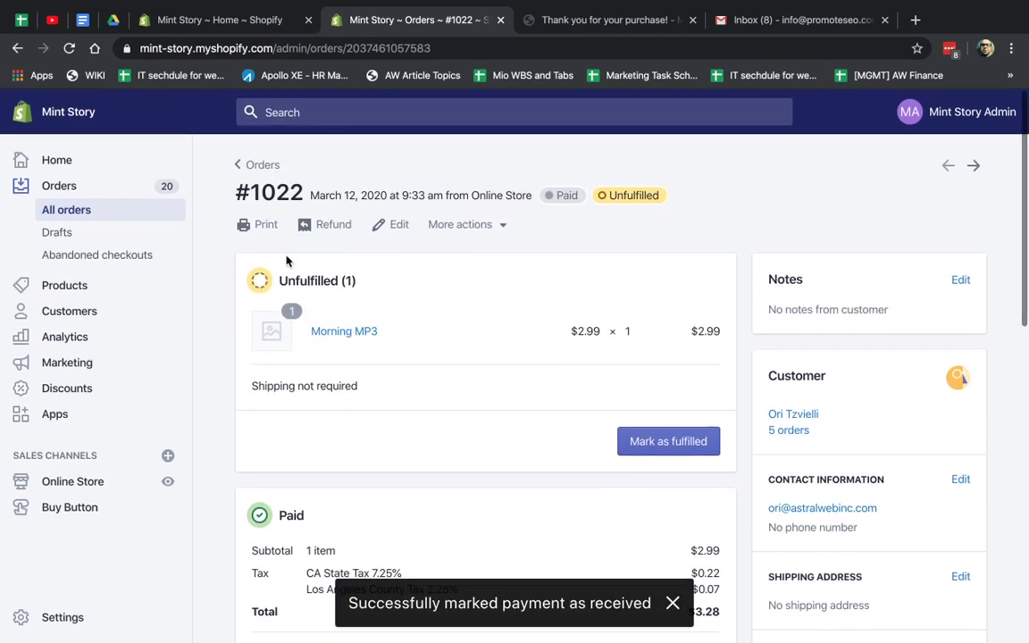
Step: Check the newest order's status in the order list, and review the Digital Downloads dashboard and app settings
{"action": "left_click", "coordinate": [110, 210]}
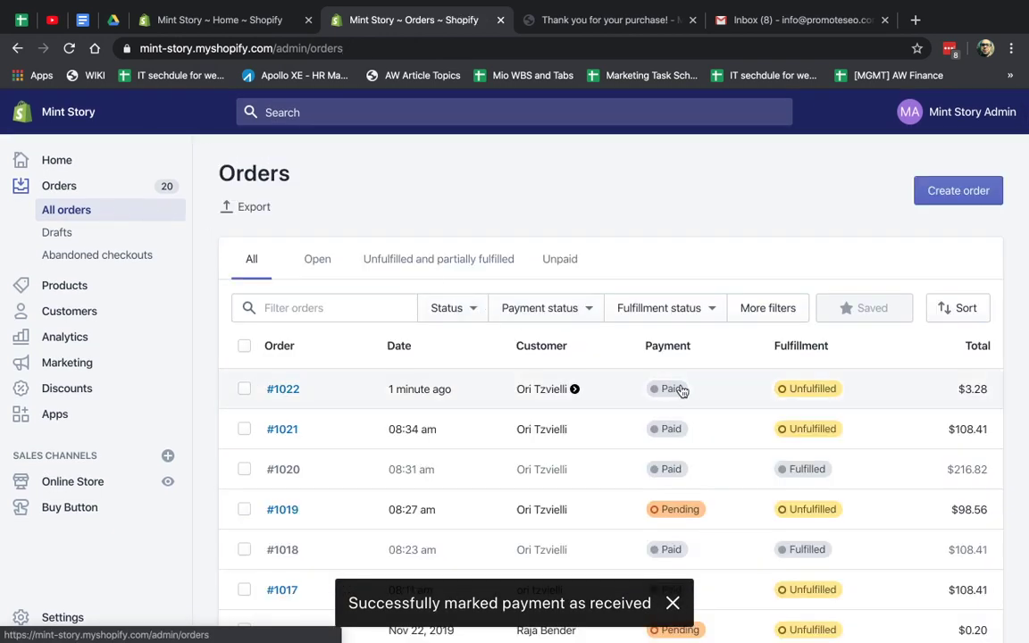
{"action": "left_click", "coordinate": [79, 418]}
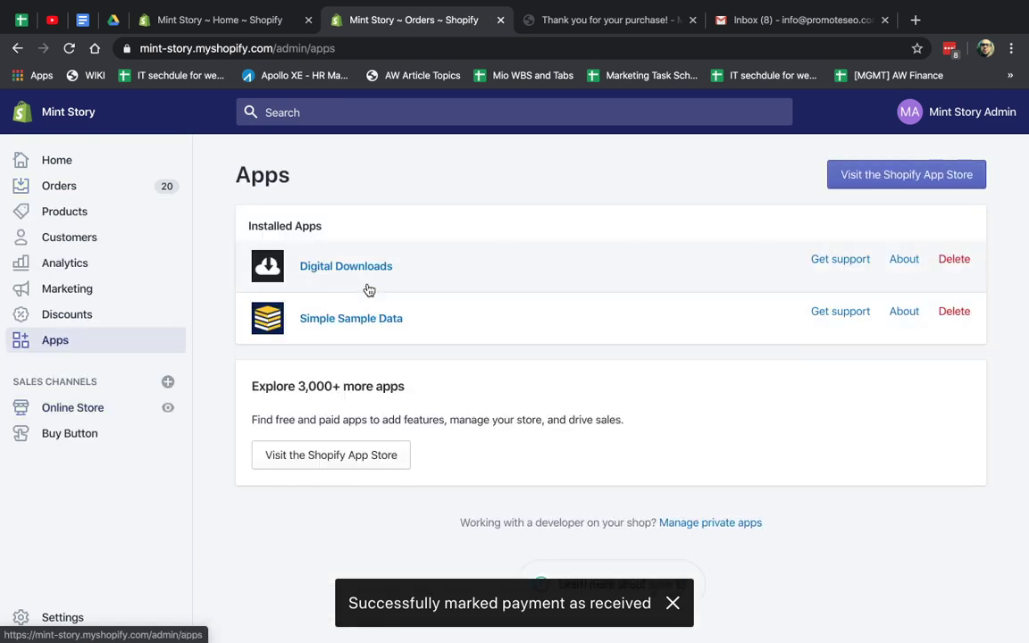
{"action": "left_click", "coordinate": [355, 271]}
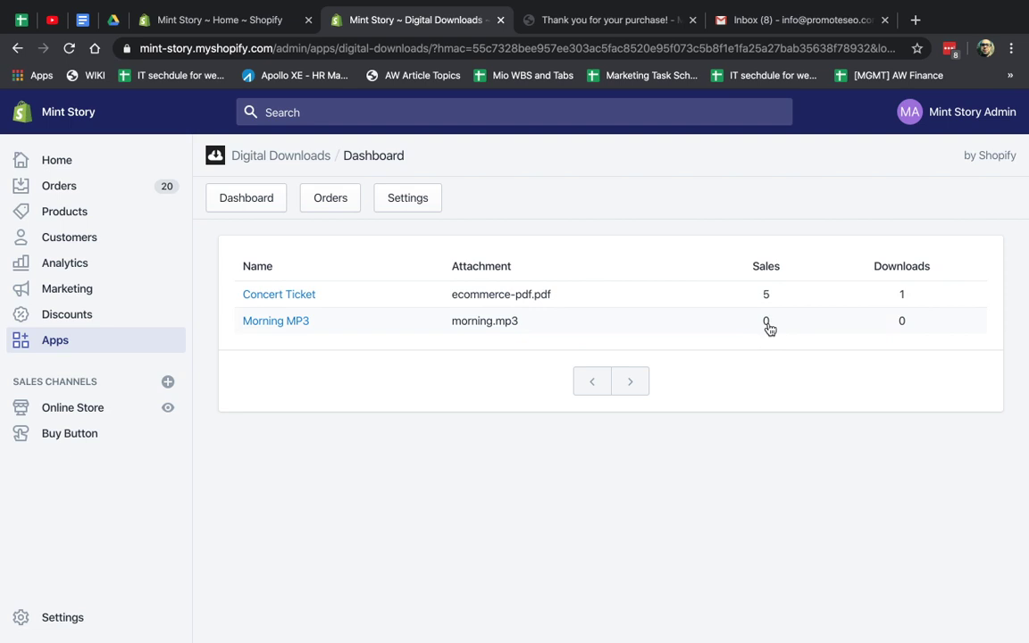
{"action": "left_click", "coordinate": [415, 201]}
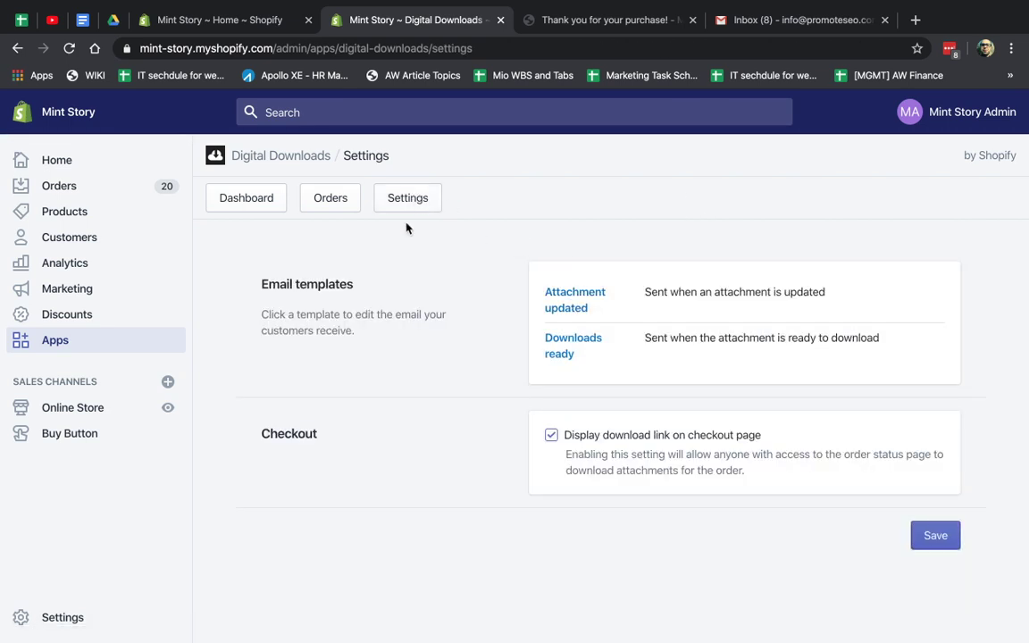
{"action": "left_click", "coordinate": [249, 197]}
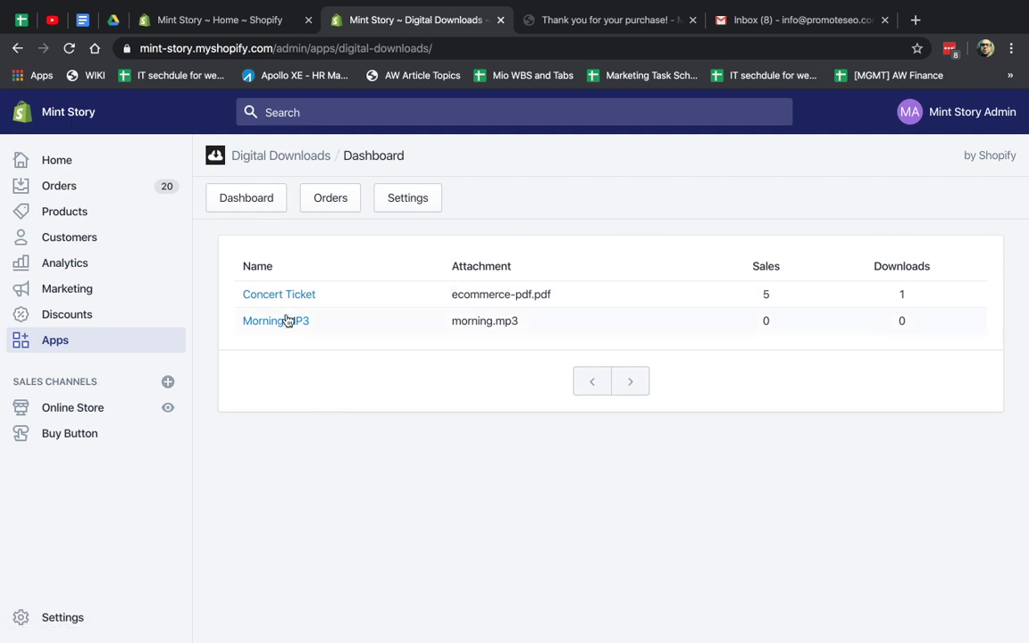
Step: Examine Morning MP3's auto-fulfill and download limit settings in Digital Downloads, closing them without saving
{"action": "left_click", "coordinate": [288, 322]}
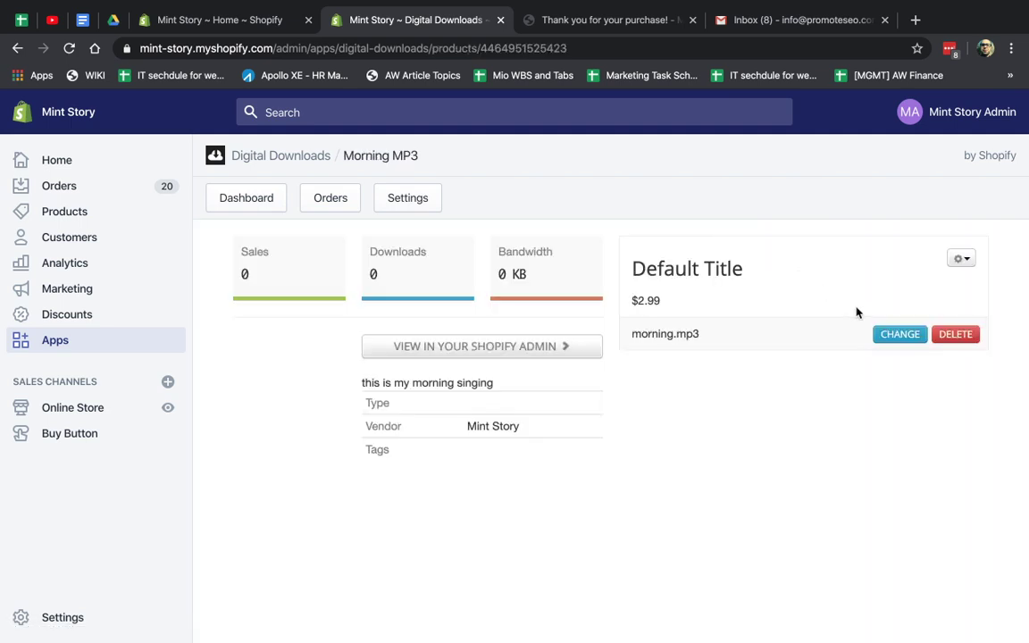
{"action": "left_click", "coordinate": [965, 261]}
{"action": "left_click", "coordinate": [926, 284]}
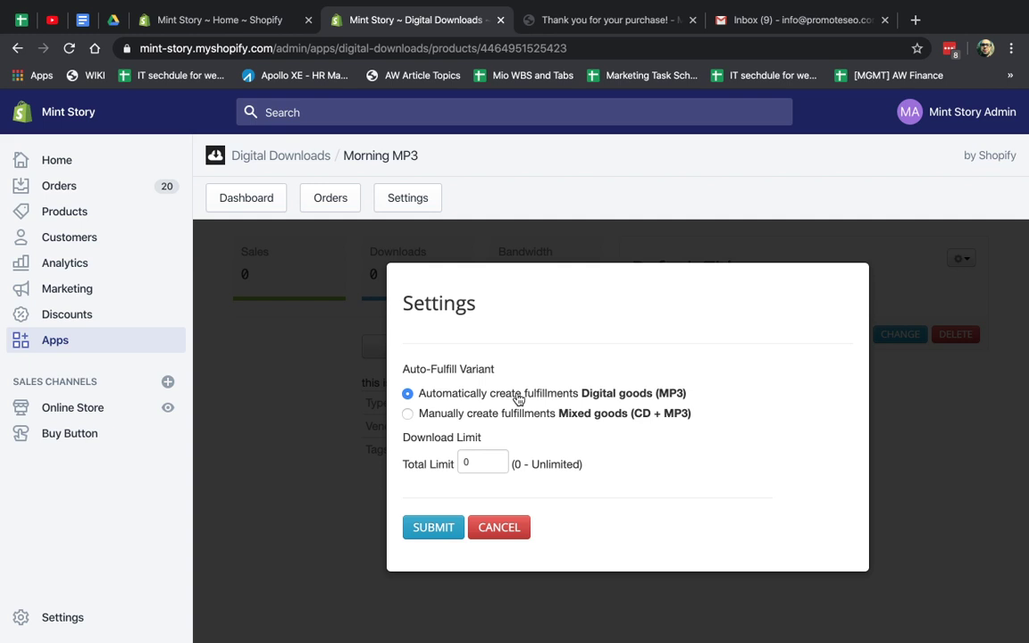
{"action": "left_click", "coordinate": [438, 415]}
{"action": "left_click", "coordinate": [475, 395]}
{"action": "left_click", "coordinate": [485, 464]}
{"action": "left_click", "coordinate": [503, 530]}
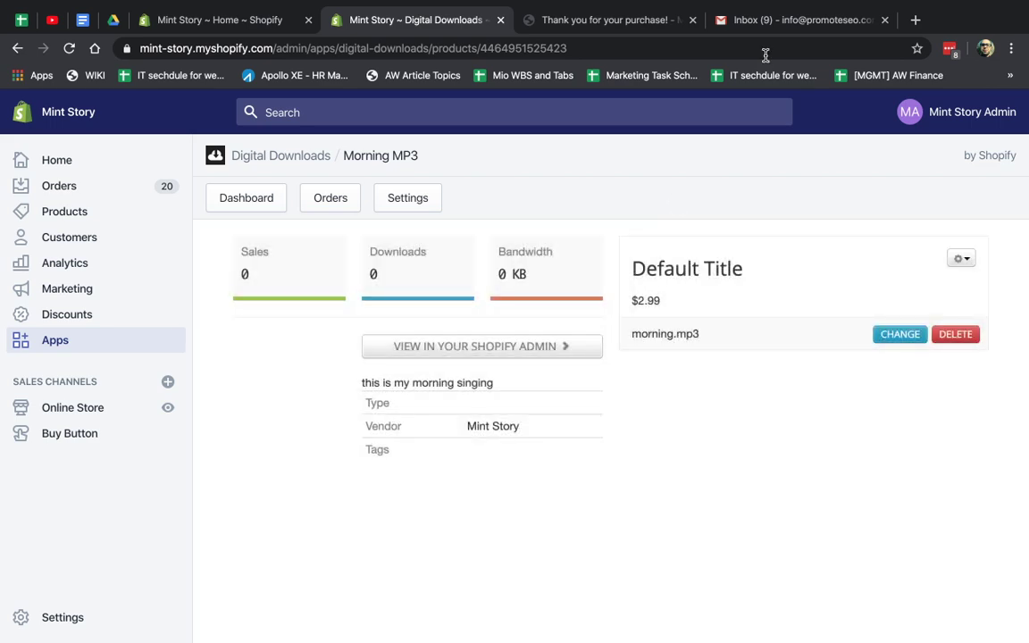
Step: Switch to Gmail and review the "Your downloads are ready" email and the new order notification from Mint Story
{"action": "left_click", "coordinate": [727, 27]}
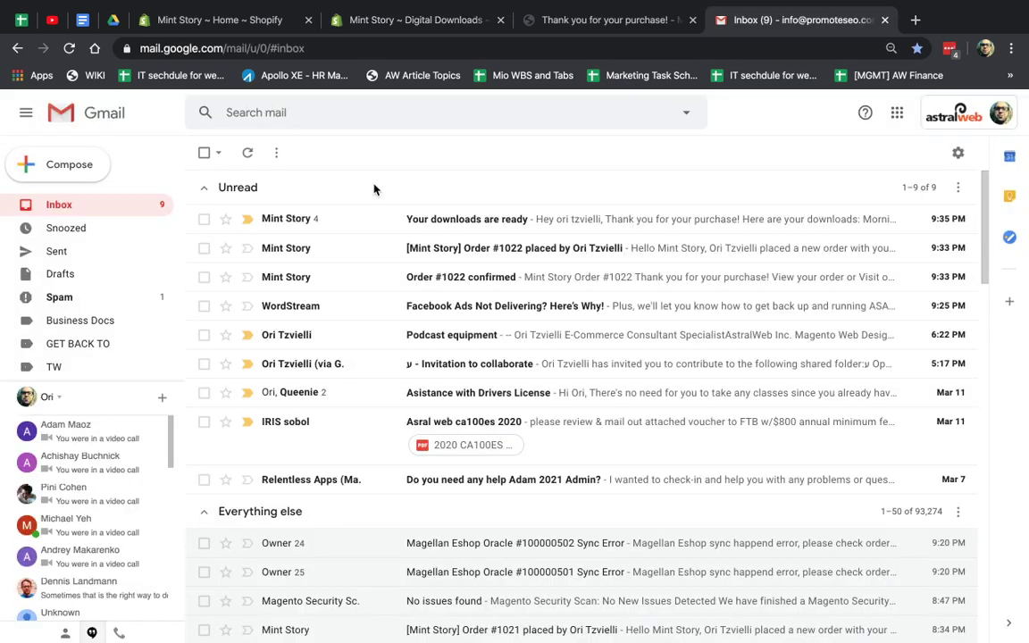
{"action": "left_click", "coordinate": [377, 222]}
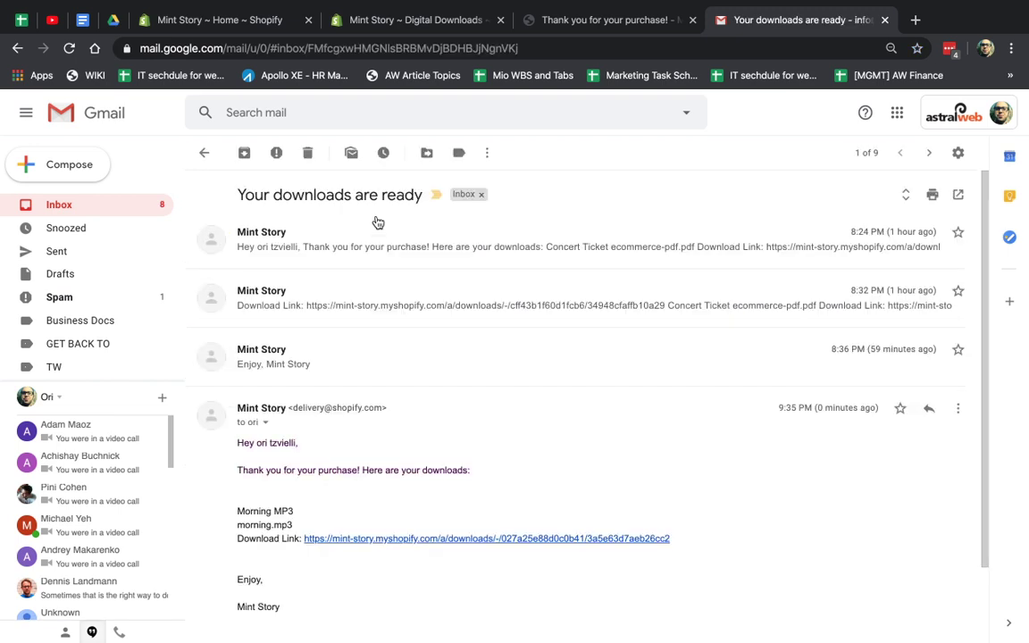
{"action": "scroll", "coordinate": [701, 376], "scroll_direction": "down", "scroll_amount": 2}
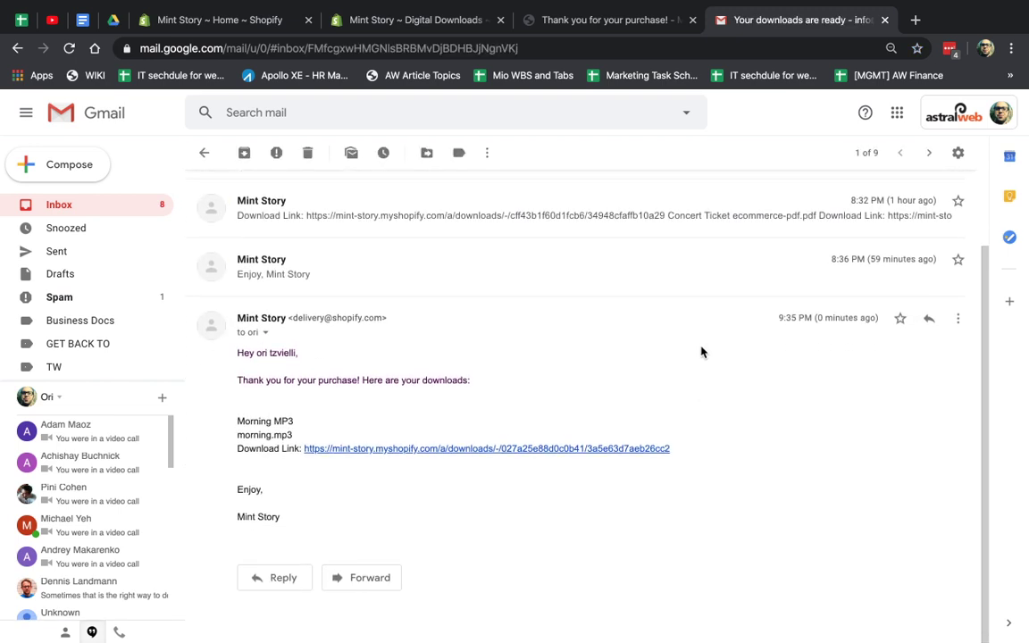
{"action": "left_click", "coordinate": [929, 153]}
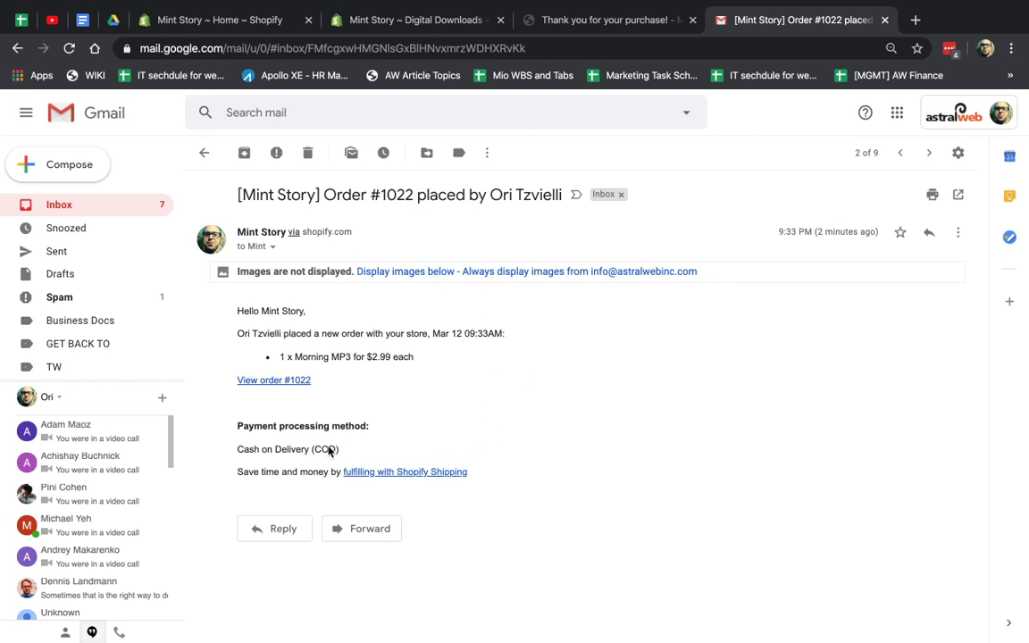
{"action": "left_click", "coordinate": [899, 153]}
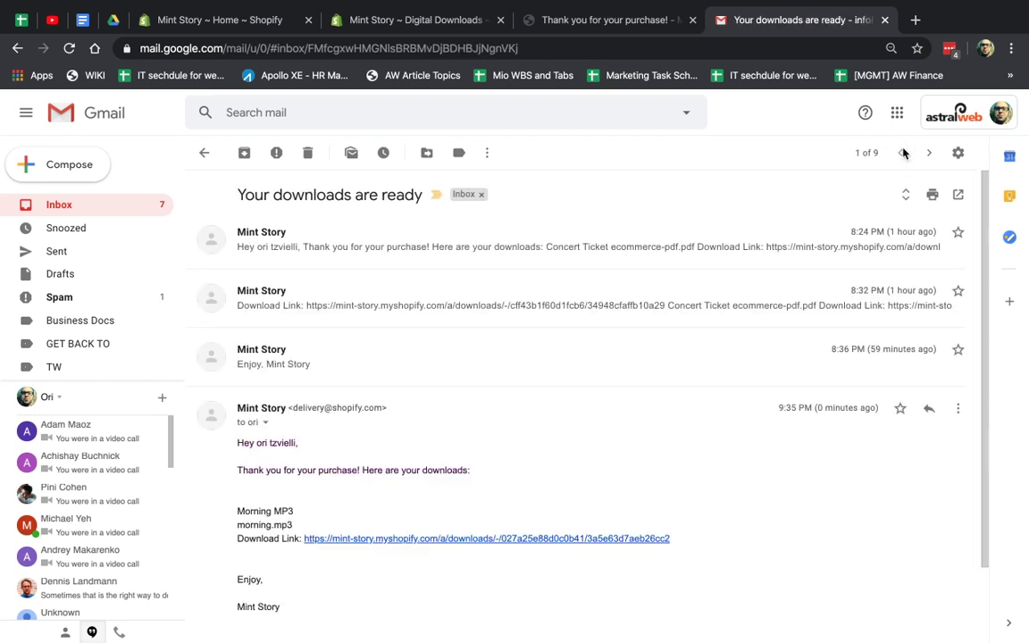
{"action": "scroll", "coordinate": [482, 423], "scroll_direction": "down", "scroll_amount": 2}
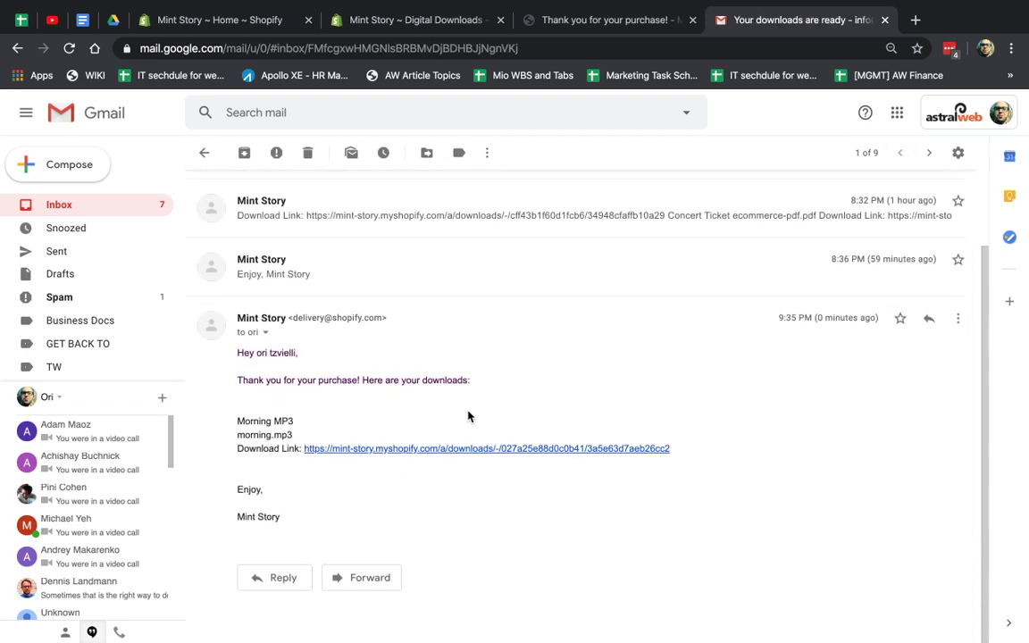
Step: Follow the Morning MP3 download link in the email and download morning.mp3
{"action": "left_click_drag", "start_coordinate": [269, 382], "coordinate": [475, 383]}
{"action": "left_click", "coordinate": [283, 390]}
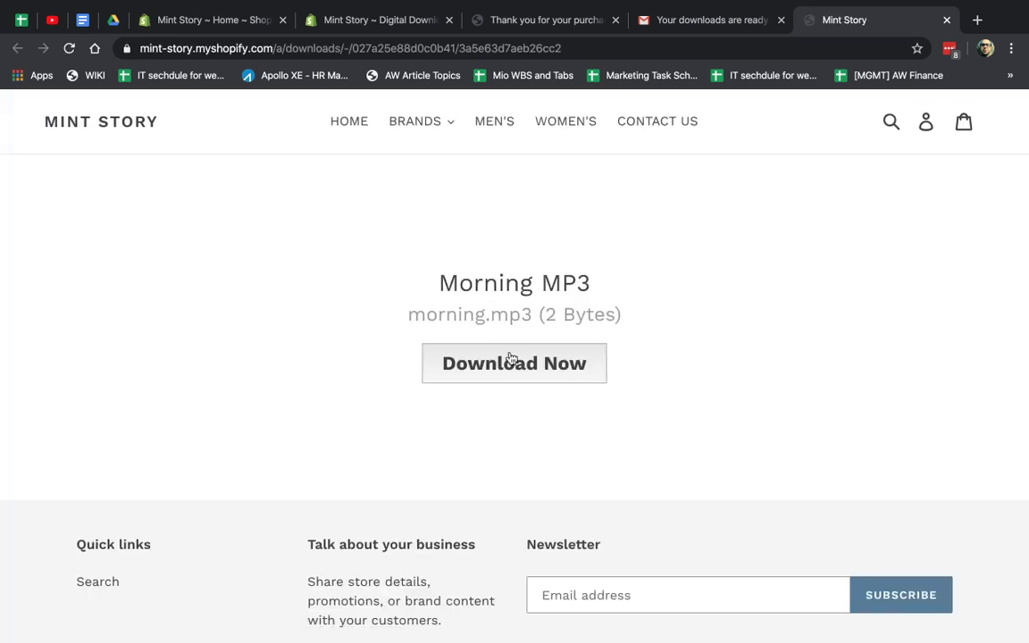
{"action": "left_click", "coordinate": [522, 368]}
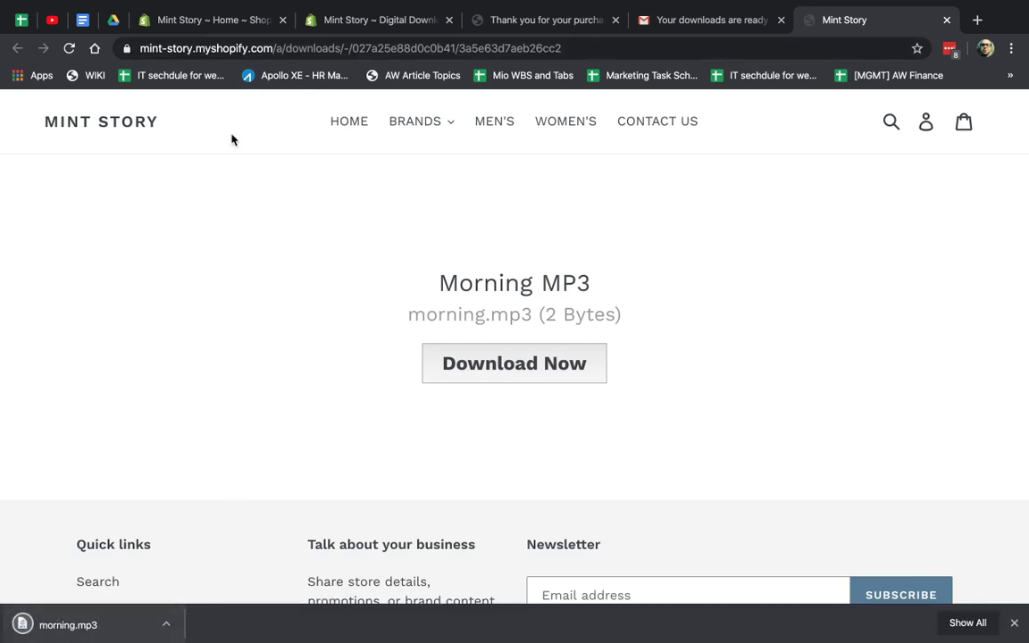
Step: Return to Digital Downloads in the store admin and check Morning MP3's sales and downloads statistics and the app's order list
{"action": "left_click", "coordinate": [239, 20]}
{"action": "left_click", "coordinate": [307, 19]}
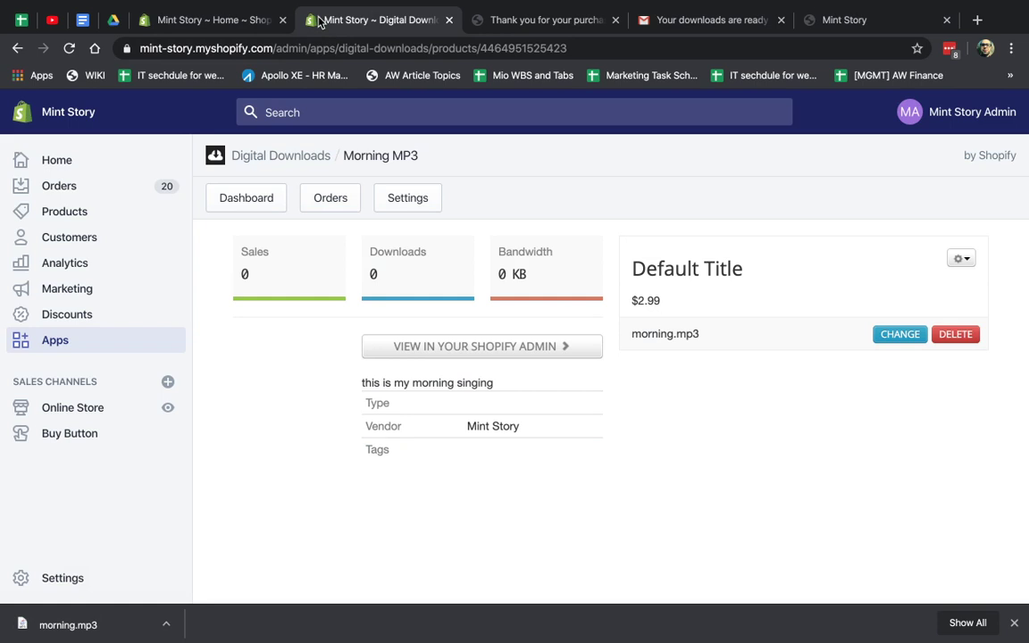
{"action": "left_click", "coordinate": [261, 200]}
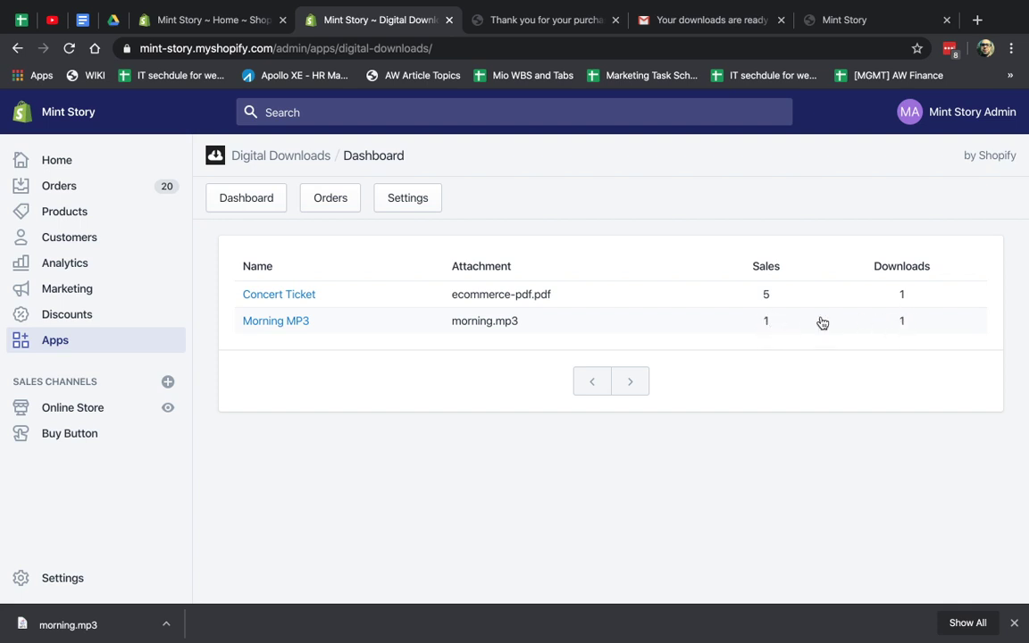
{"action": "left_click", "coordinate": [295, 322]}
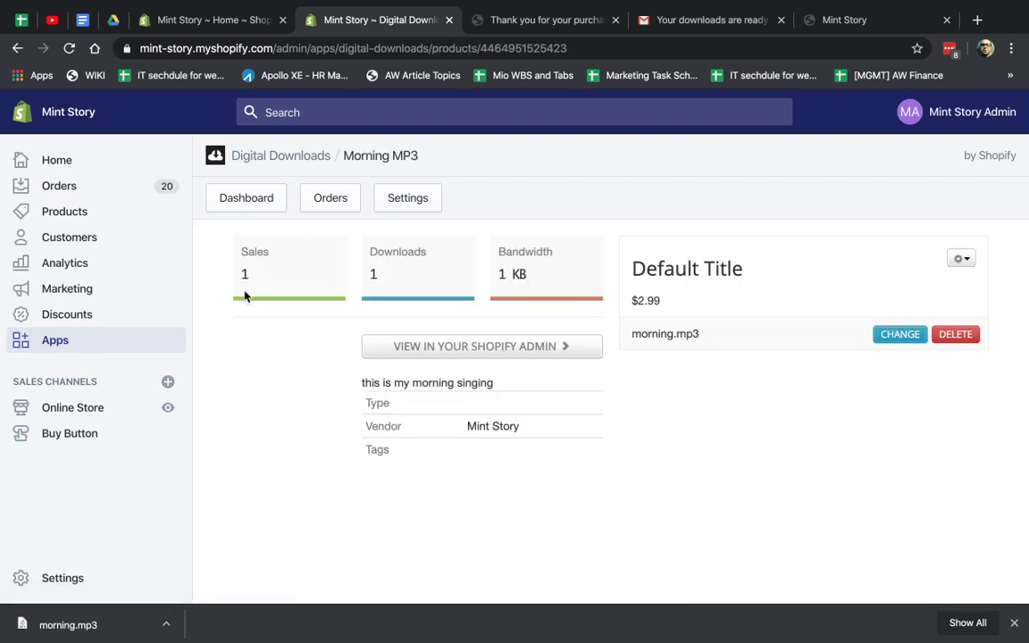
{"action": "left_click_drag", "start_coordinate": [224, 268], "coordinate": [422, 286]}
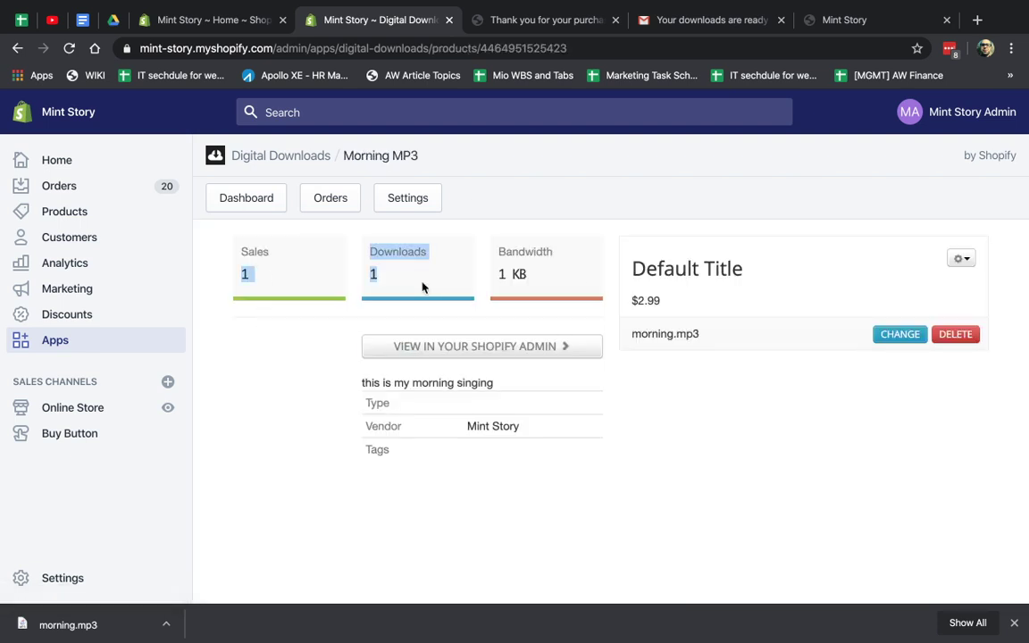
{"action": "left_click", "coordinate": [444, 284]}
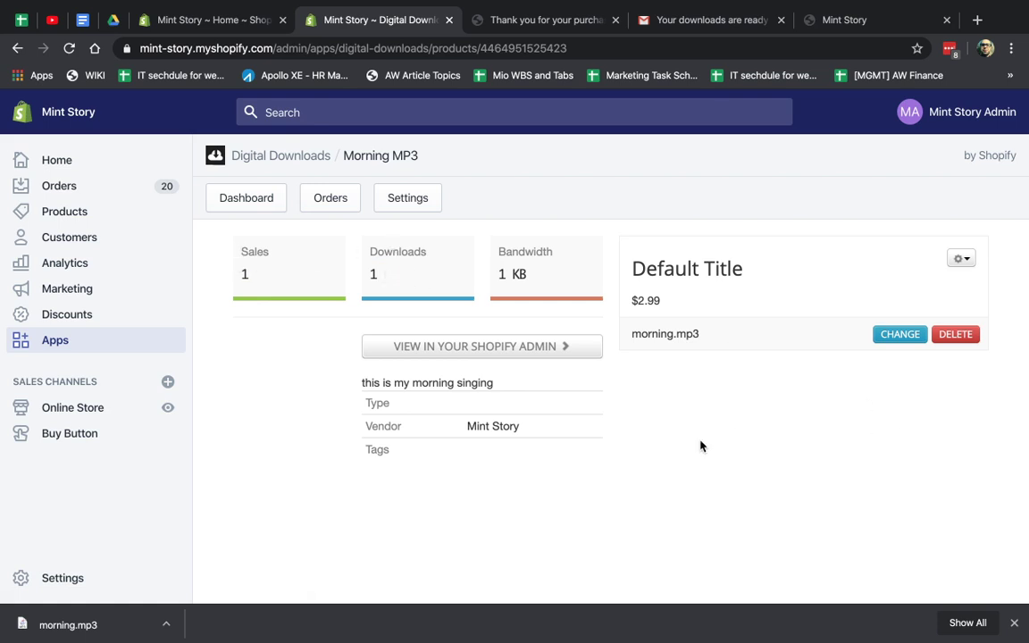
{"action": "left_click", "coordinate": [332, 204]}
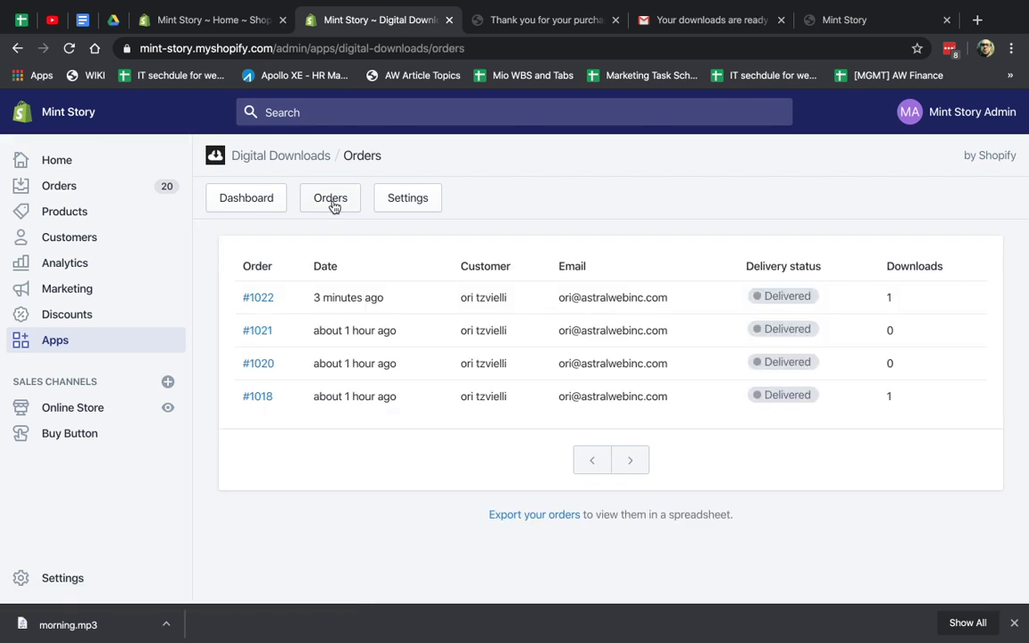
Step: Set Morning MP3's Auto-Fulfill Variant option to manually create fulfillments for mixed goods (CD + MP3) and save it
{"action": "left_click", "coordinate": [269, 202]}
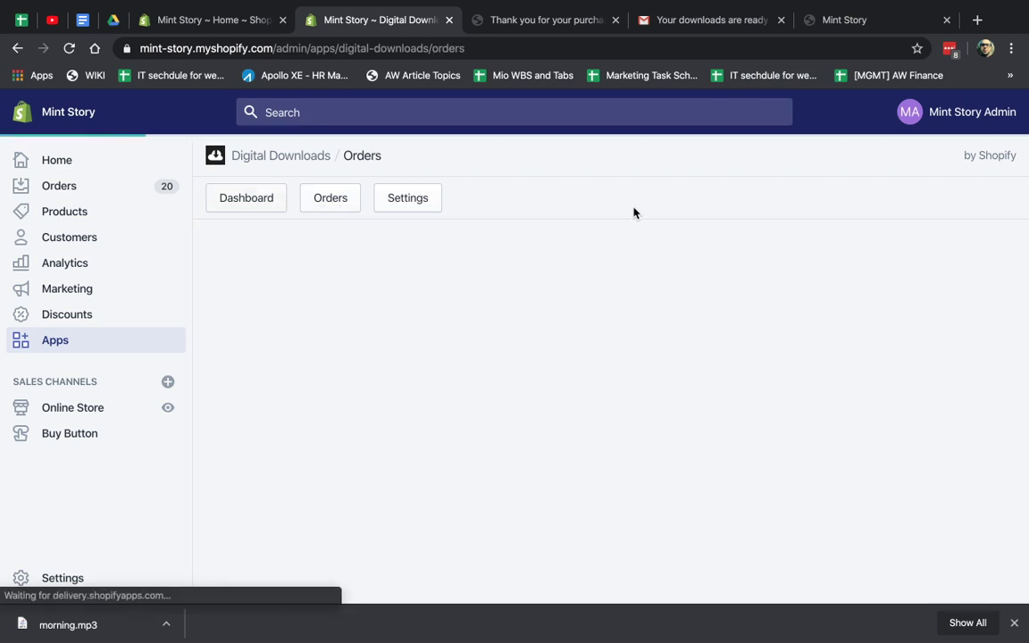
{"action": "left_click", "coordinate": [287, 322]}
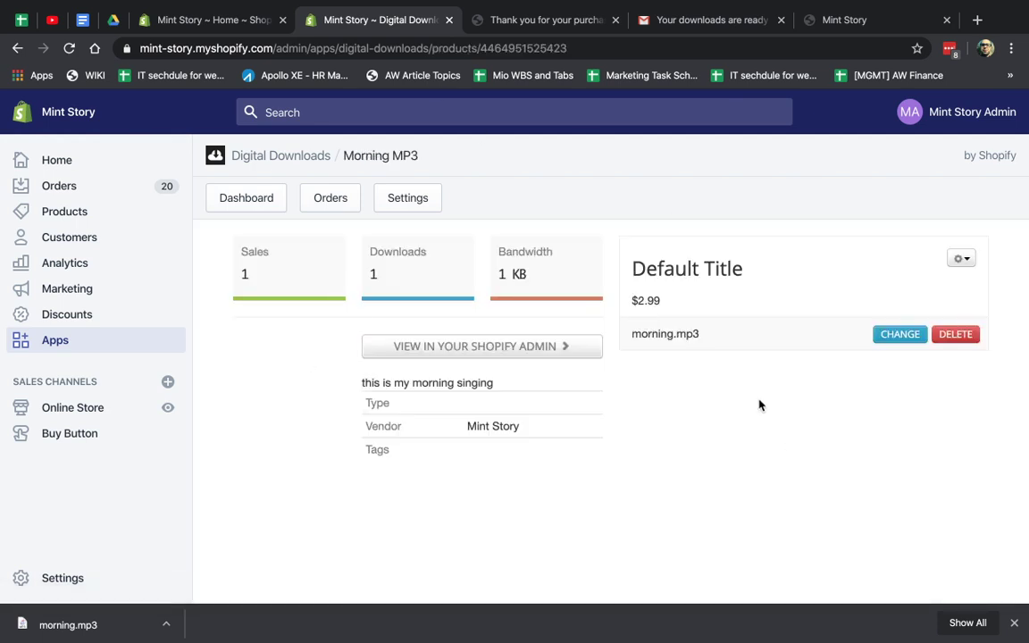
{"action": "left_click", "coordinate": [960, 258]}
{"action": "left_click", "coordinate": [922, 283]}
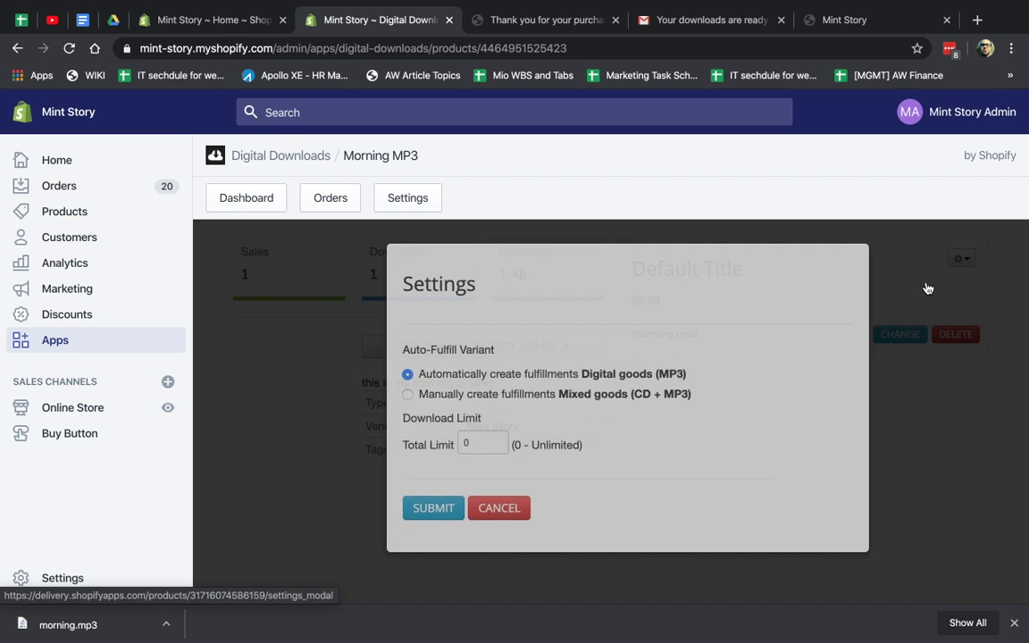
{"action": "left_click", "coordinate": [566, 409]}
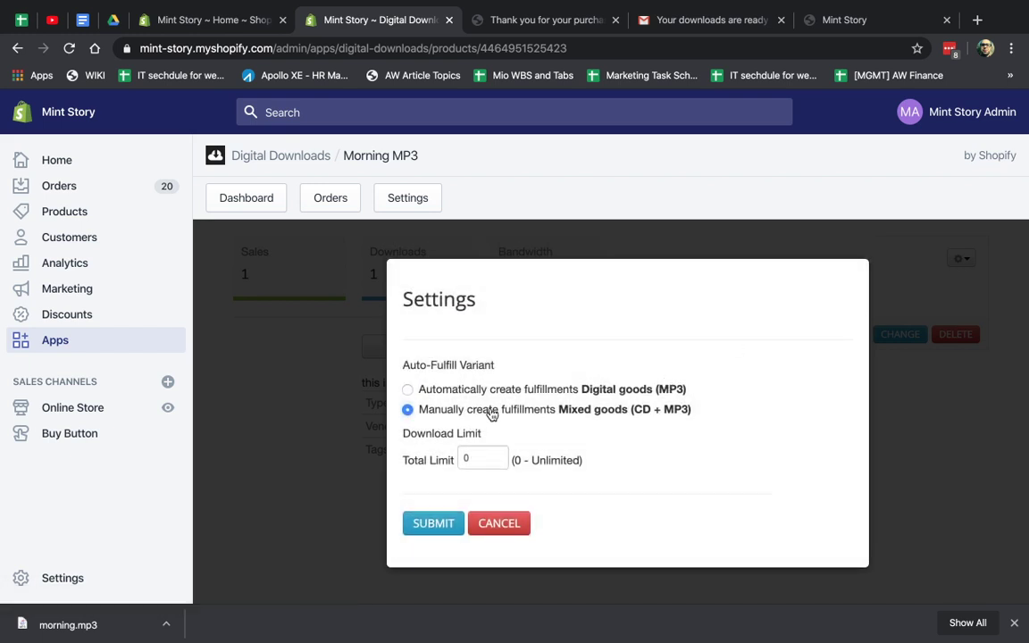
{"action": "left_click", "coordinate": [442, 523]}
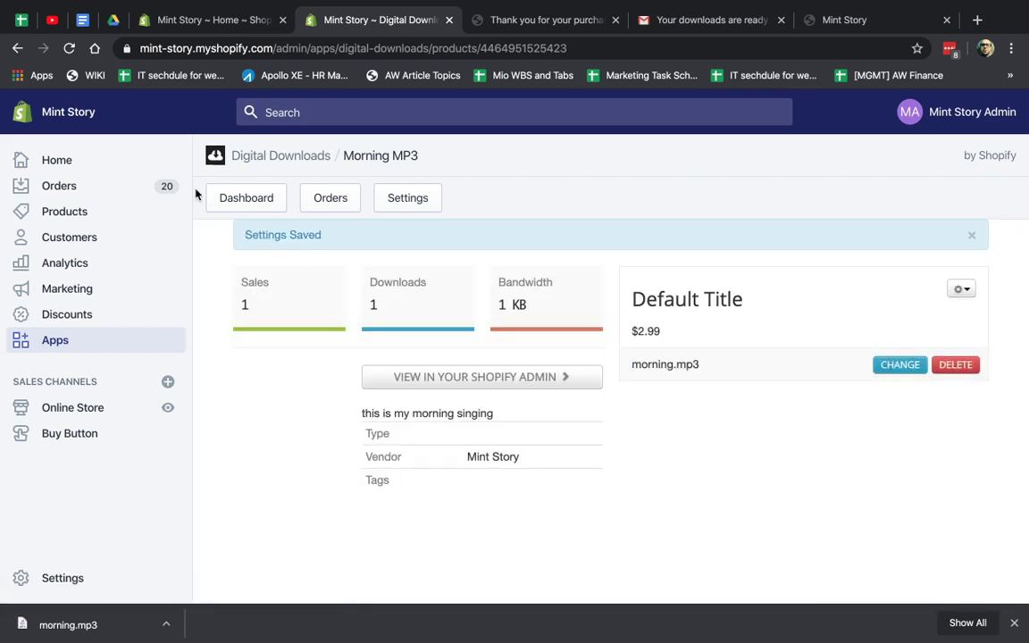
Step: Open the newest order in the store's order list and review its fulfillment, payment details and additional order actions
{"action": "left_click", "coordinate": [116, 190]}
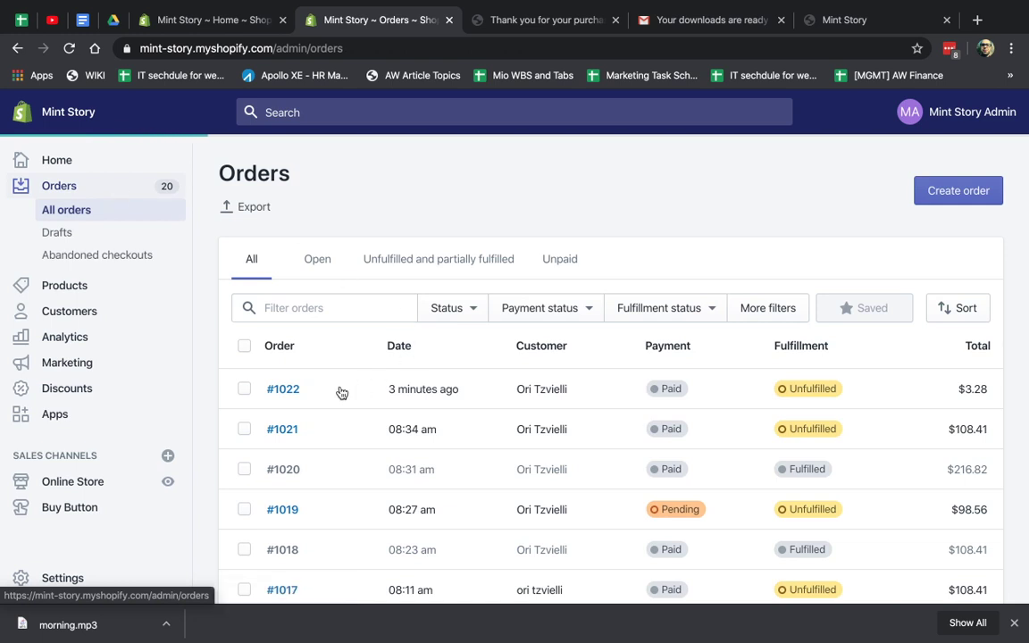
{"action": "left_click", "coordinate": [311, 393]}
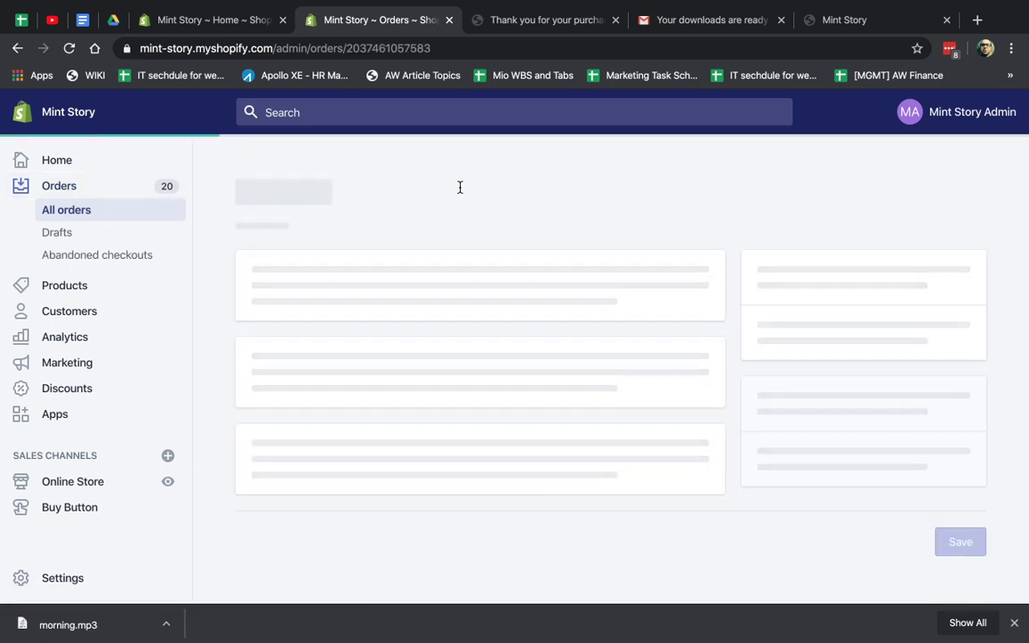
{"action": "scroll", "coordinate": [611, 377], "scroll_direction": "down", "scroll_amount": 3}
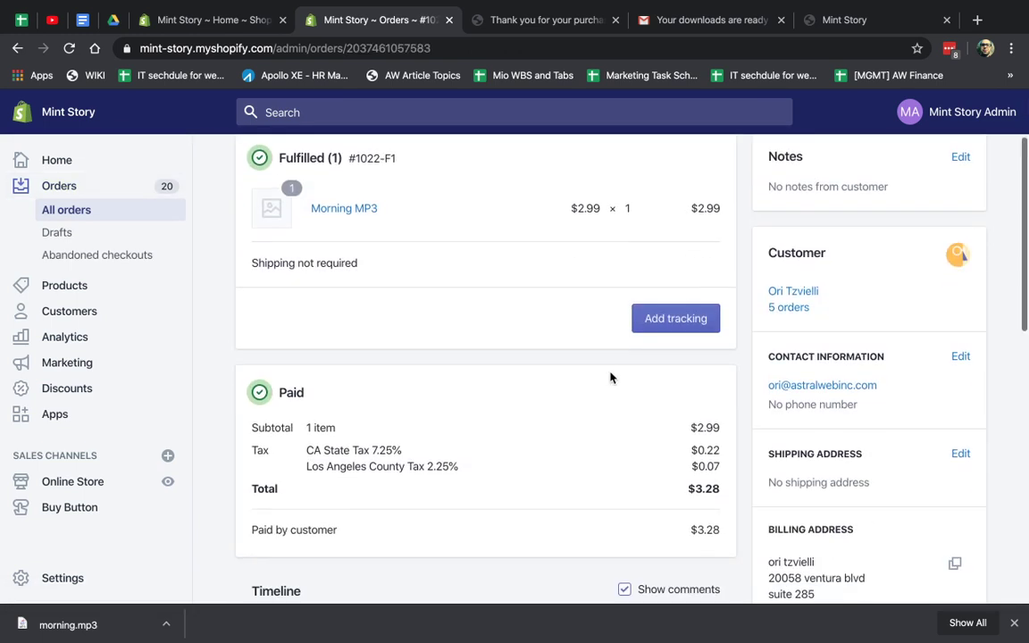
{"action": "scroll", "coordinate": [649, 595], "scroll_direction": "up", "scroll_amount": 3}
{"action": "left_click", "coordinate": [464, 227]}
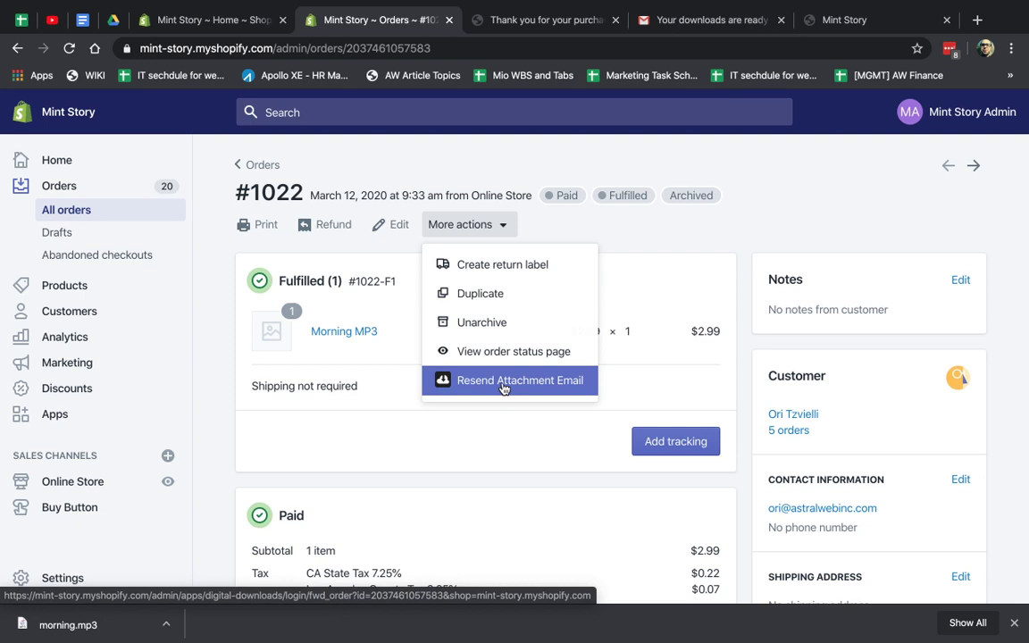
{"action": "left_click", "coordinate": [777, 168]}
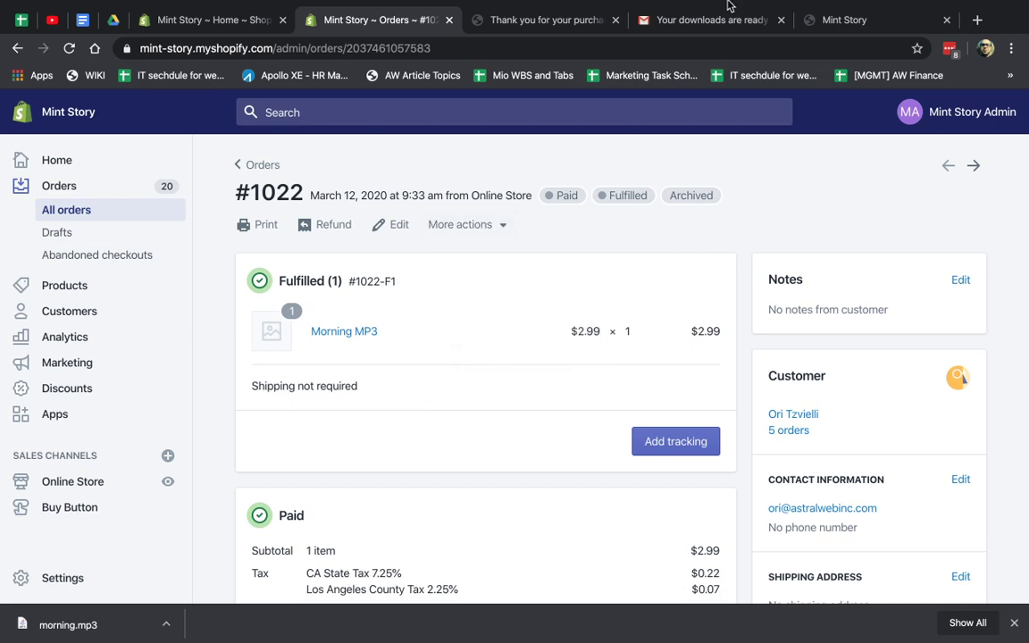